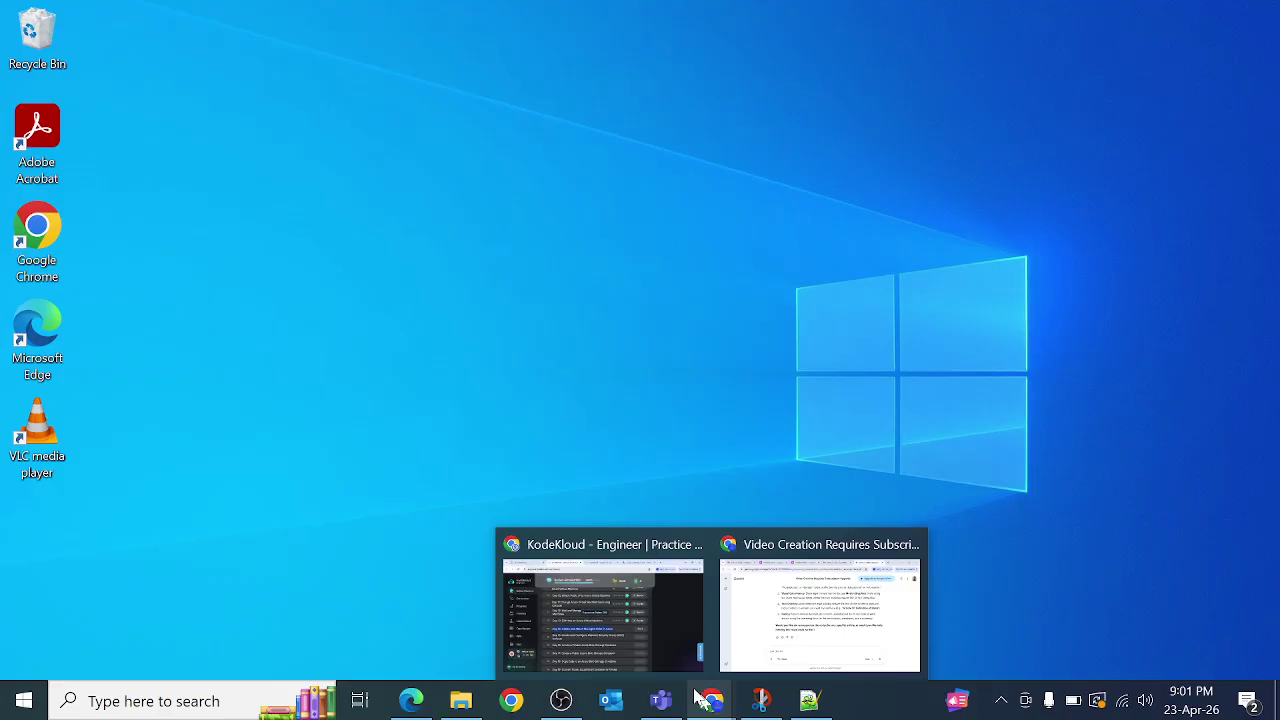
Step: Bring up the KodeKloud practice page and locate the Day 14 managed disks task in the list
left_click(616, 629)
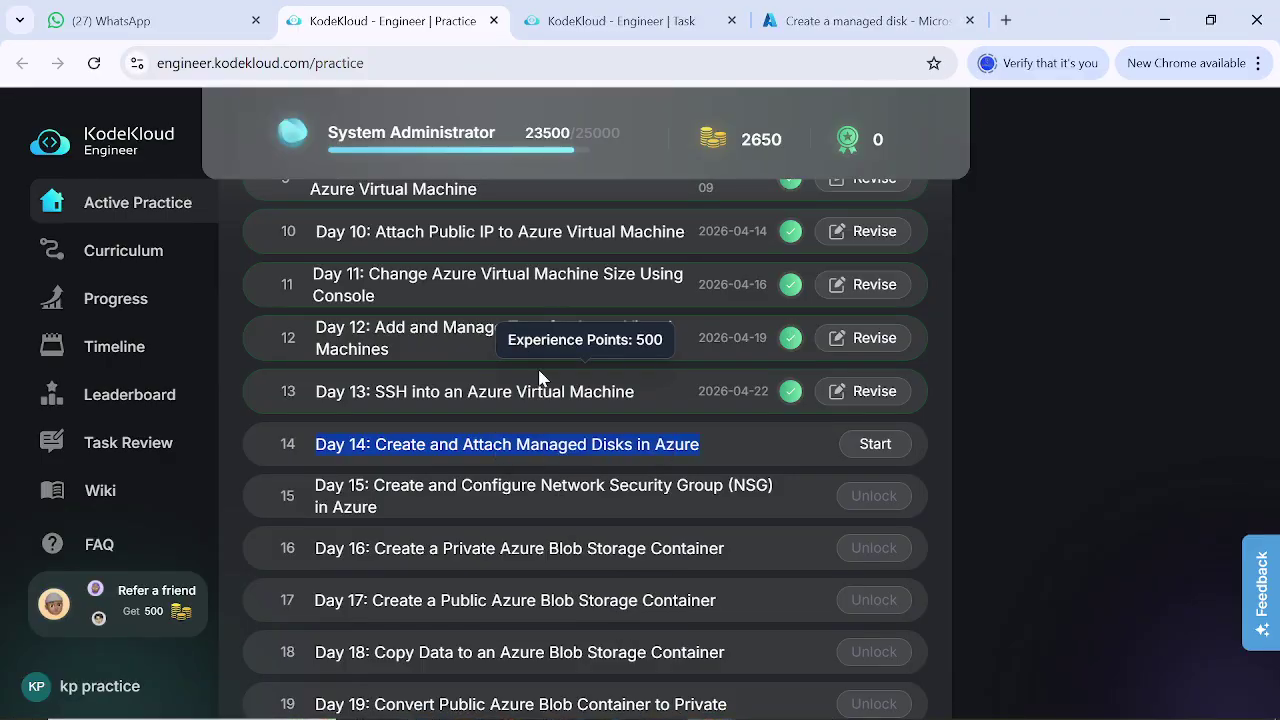
scroll(538, 378, "up", 1)
scroll(538, 378, "down", 1)
left_click(1140, 411)
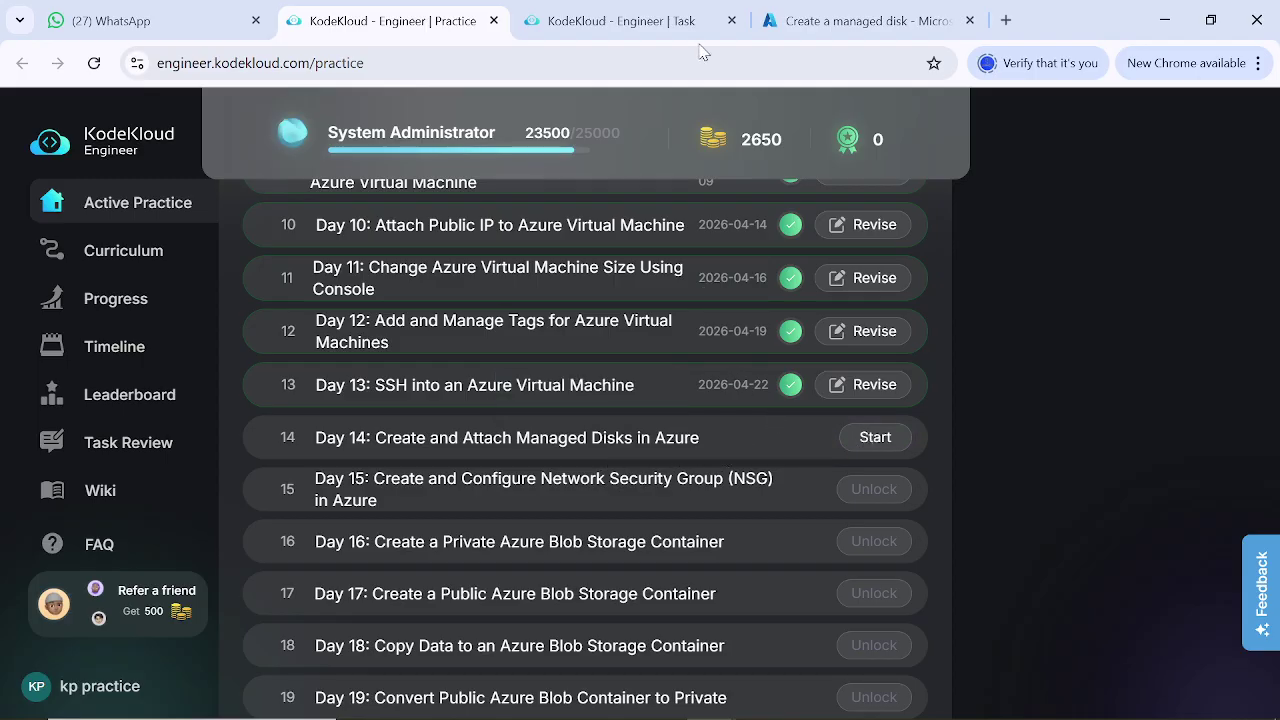
Step: Read the open lab task from its introduction through the disk requirements to the Azure credentials
left_click(622, 18)
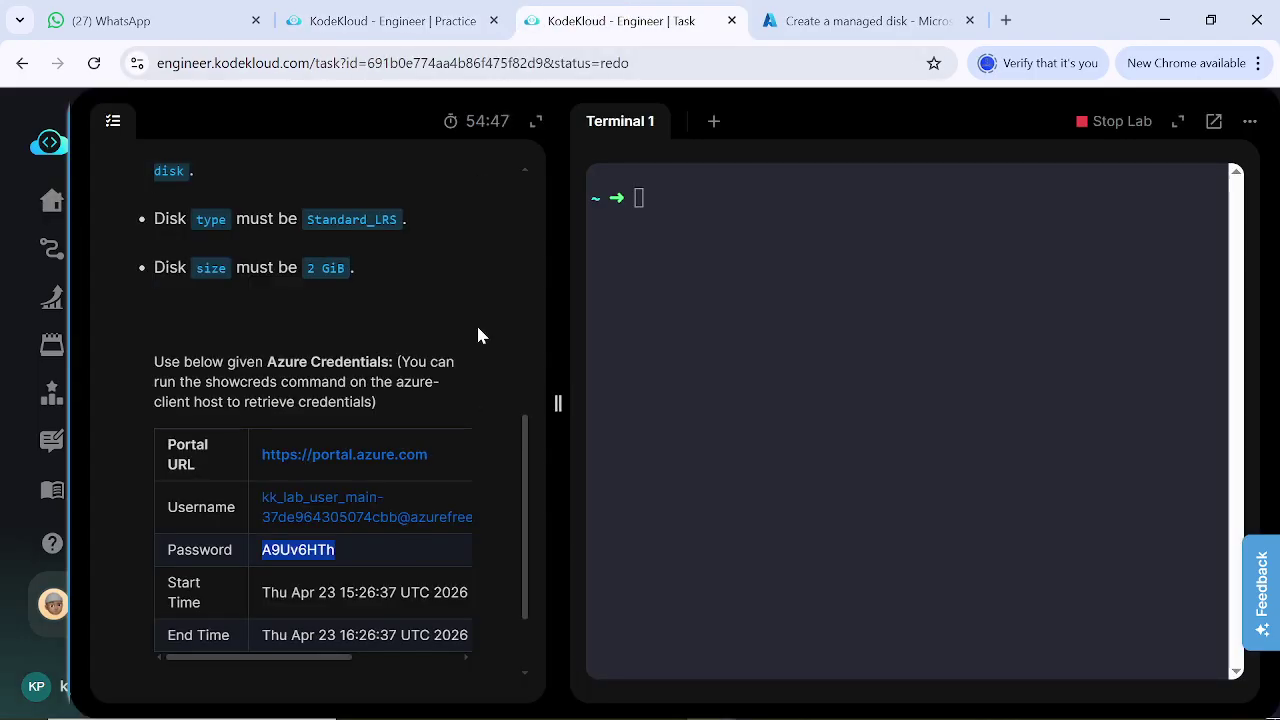
left_click(479, 300)
scroll(432, 385, "up", 2)
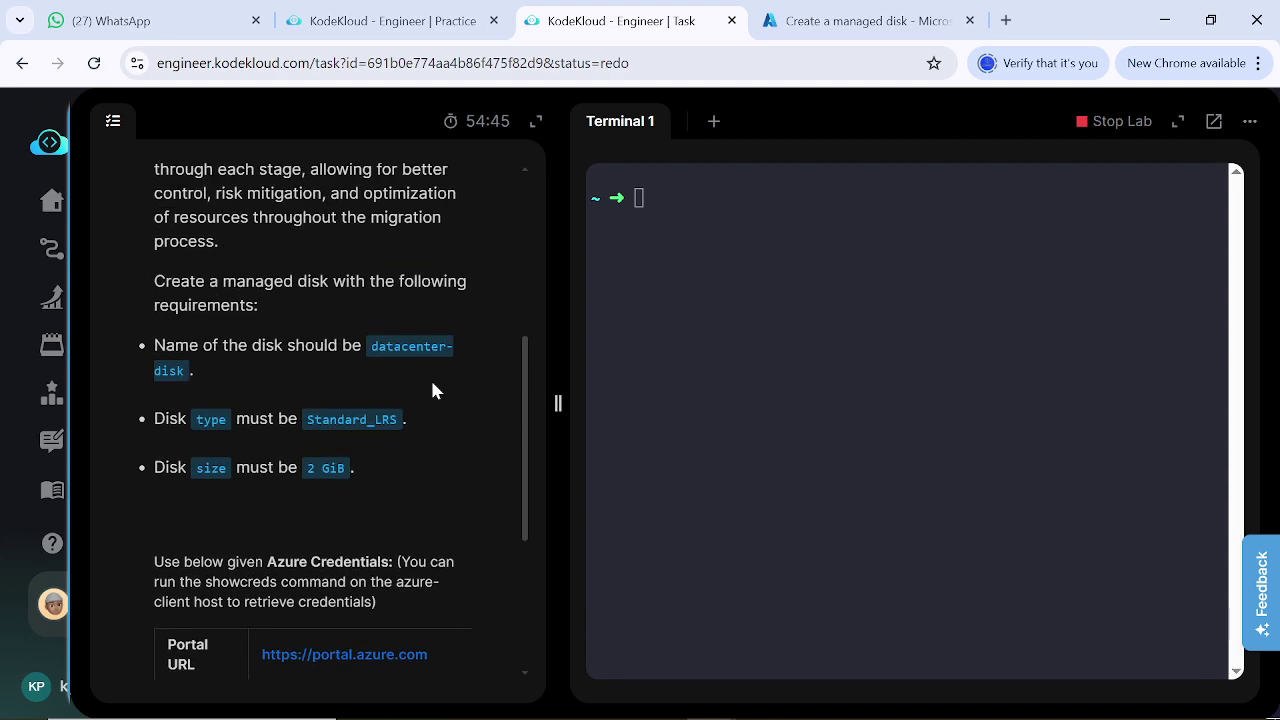
scroll(432, 388, "up", 3)
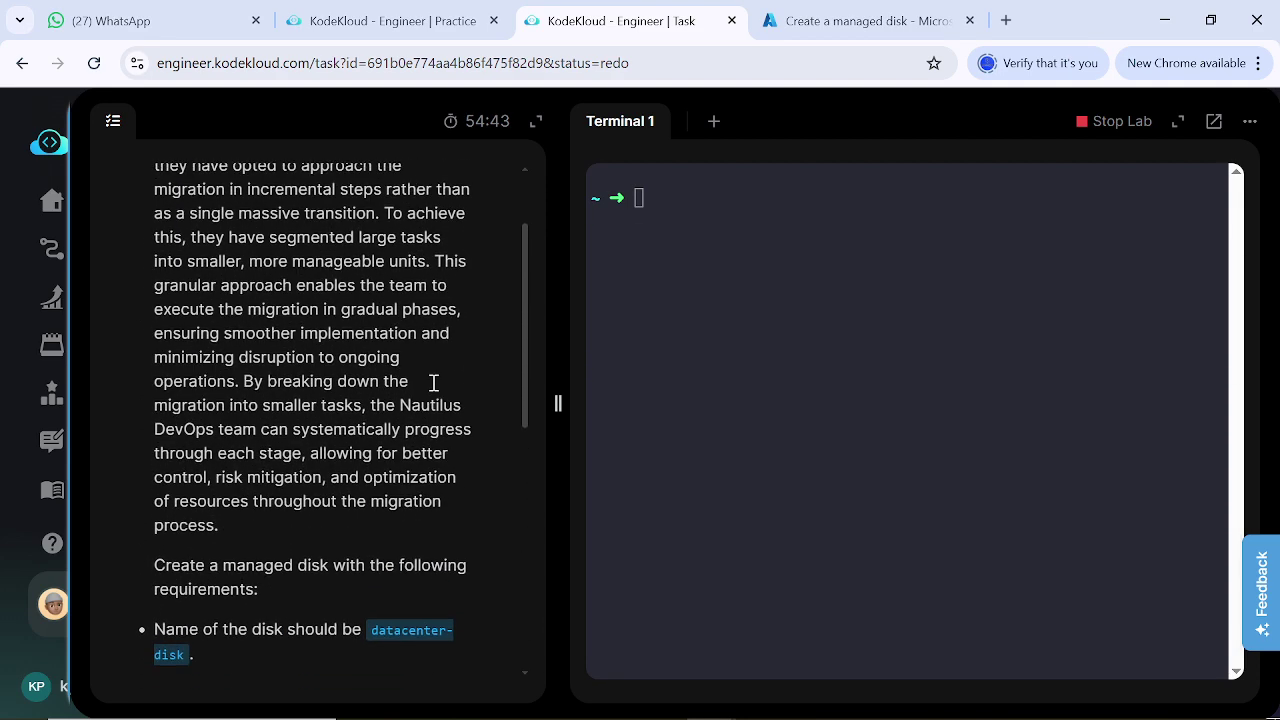
scroll(434, 383, "up", 1)
scroll(319, 432, "down", 2)
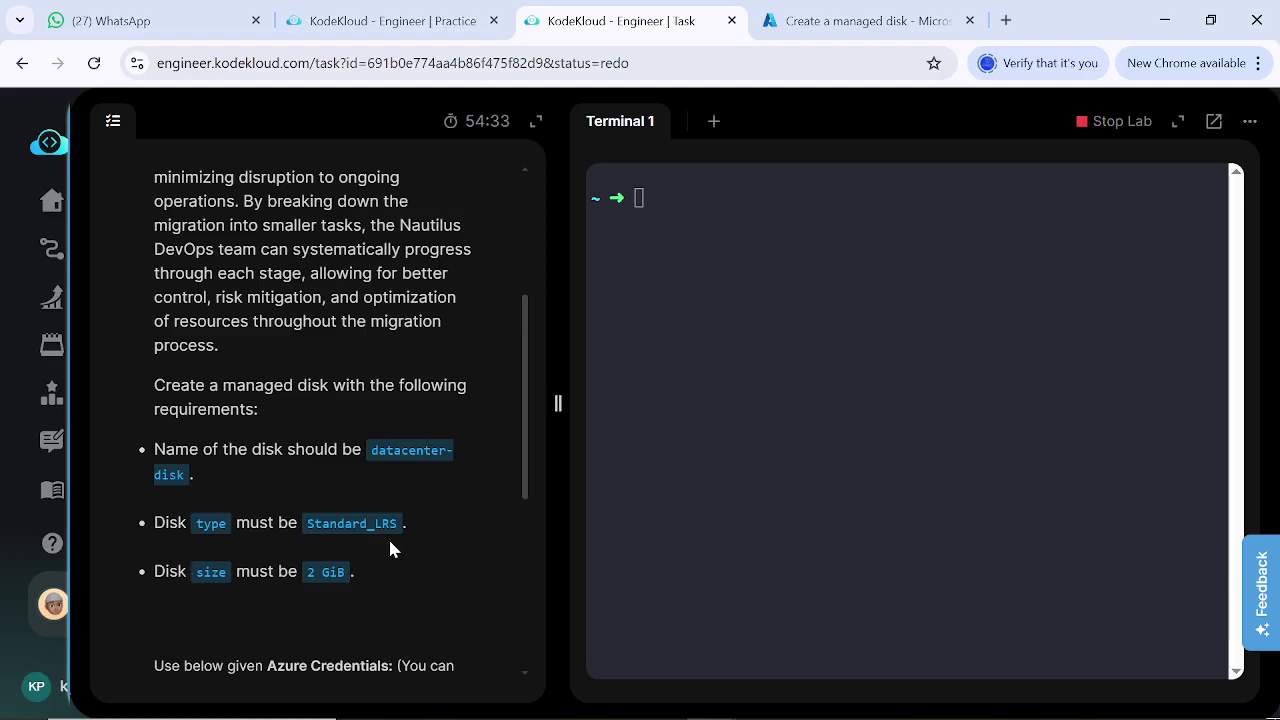
scroll(338, 594, "down", 4)
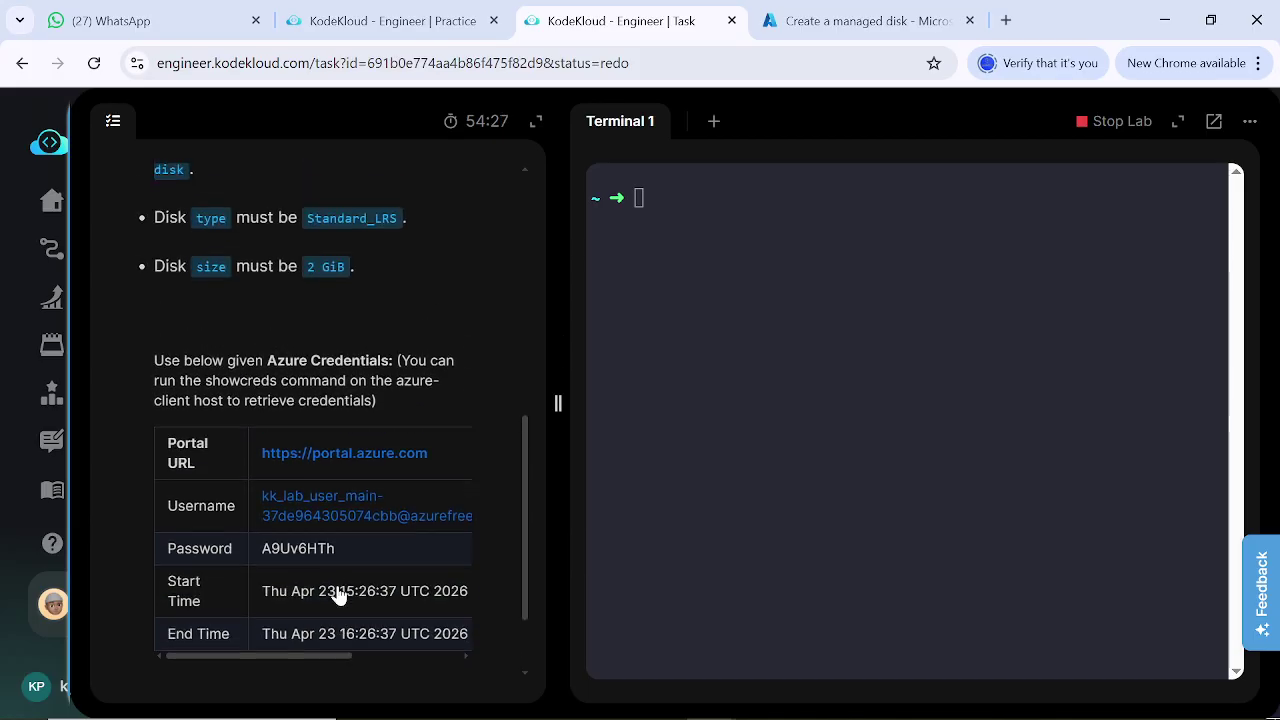
Step: Check the Day 14 entry in the practice list again and reread the task's required disk name, type and size
left_click(382, 21)
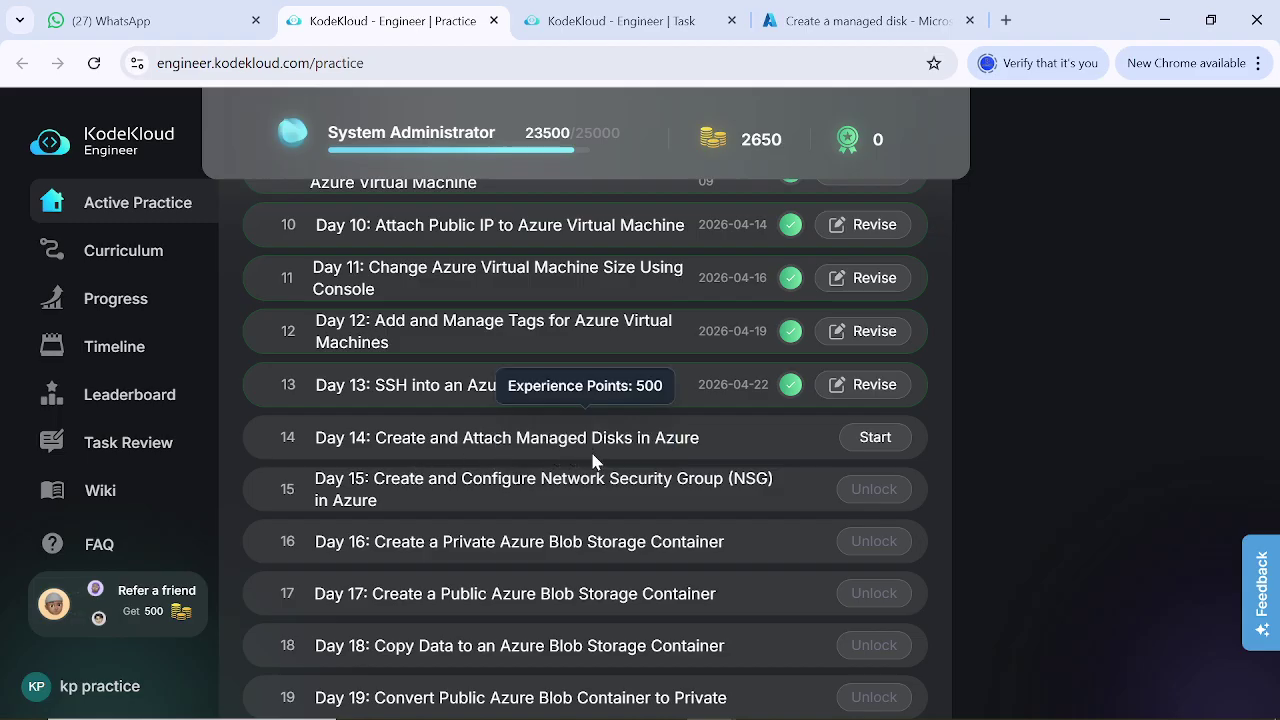
left_click(608, 24)
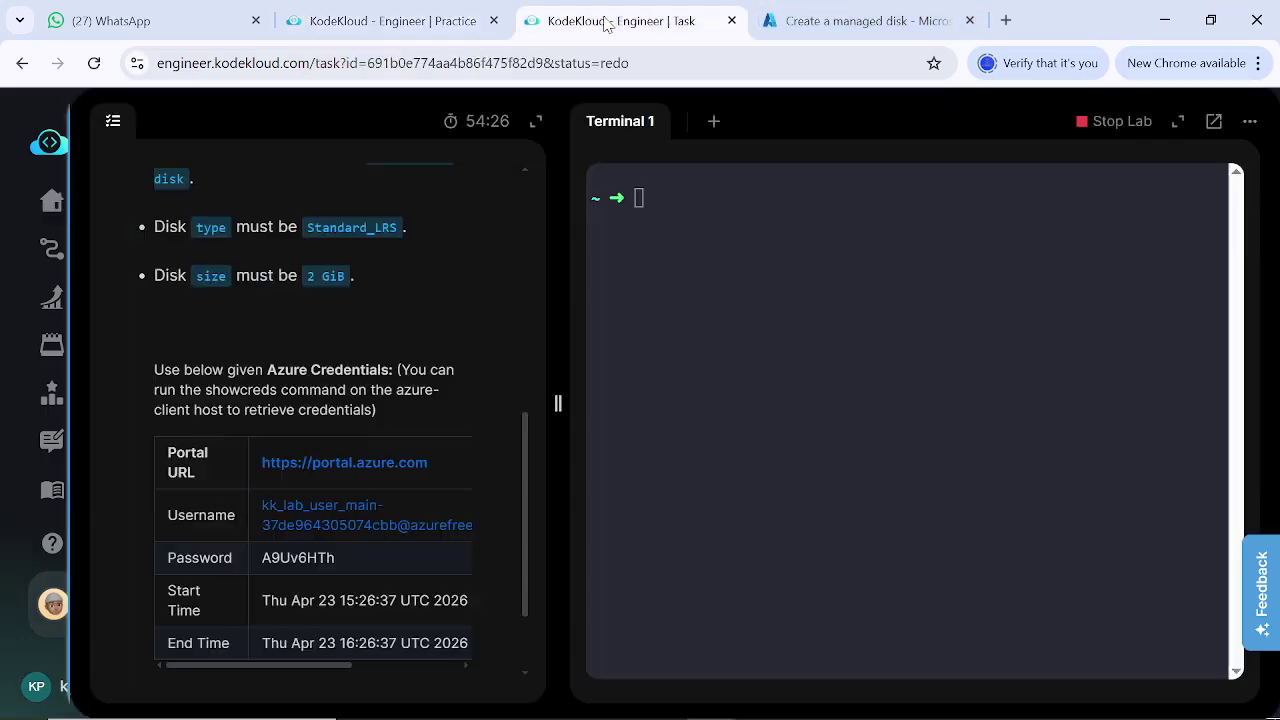
scroll(295, 525, "up", 3)
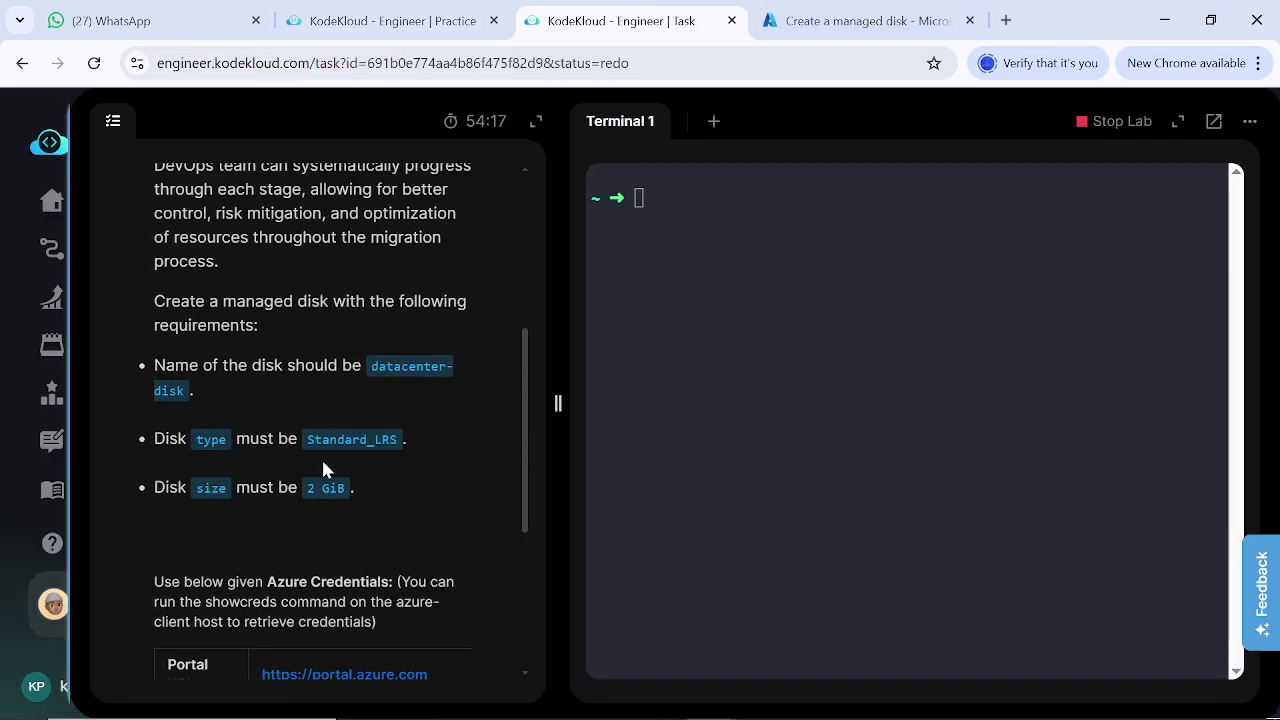
scroll(424, 498, "down", 2)
scroll(424, 495, "up", 1)
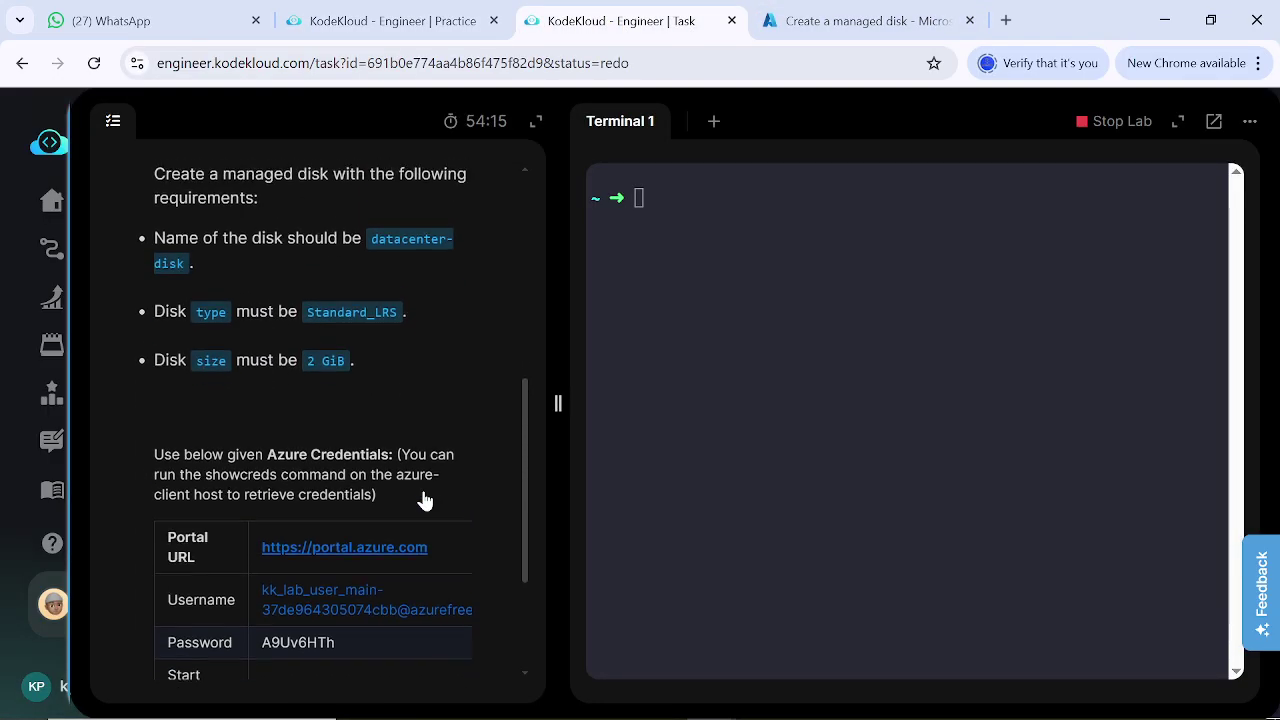
scroll(424, 491, "down", 1)
scroll(424, 491, "up", 3)
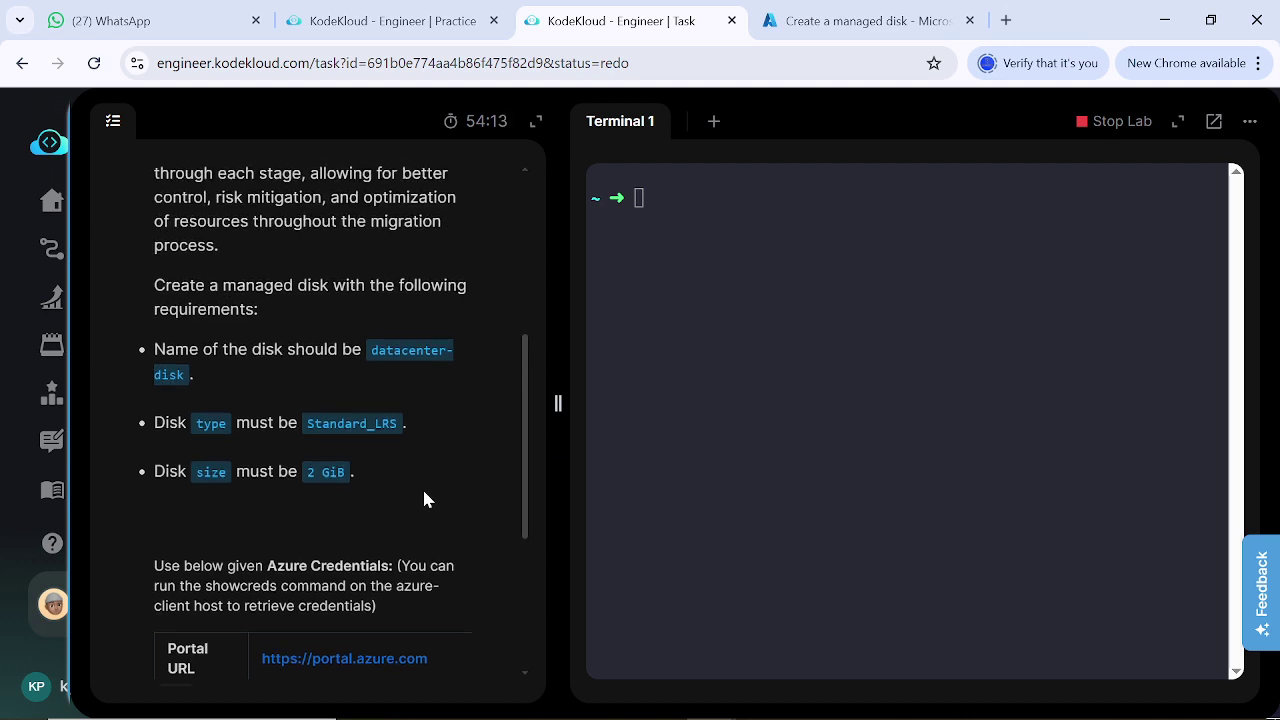
scroll(422, 487, "up", 1)
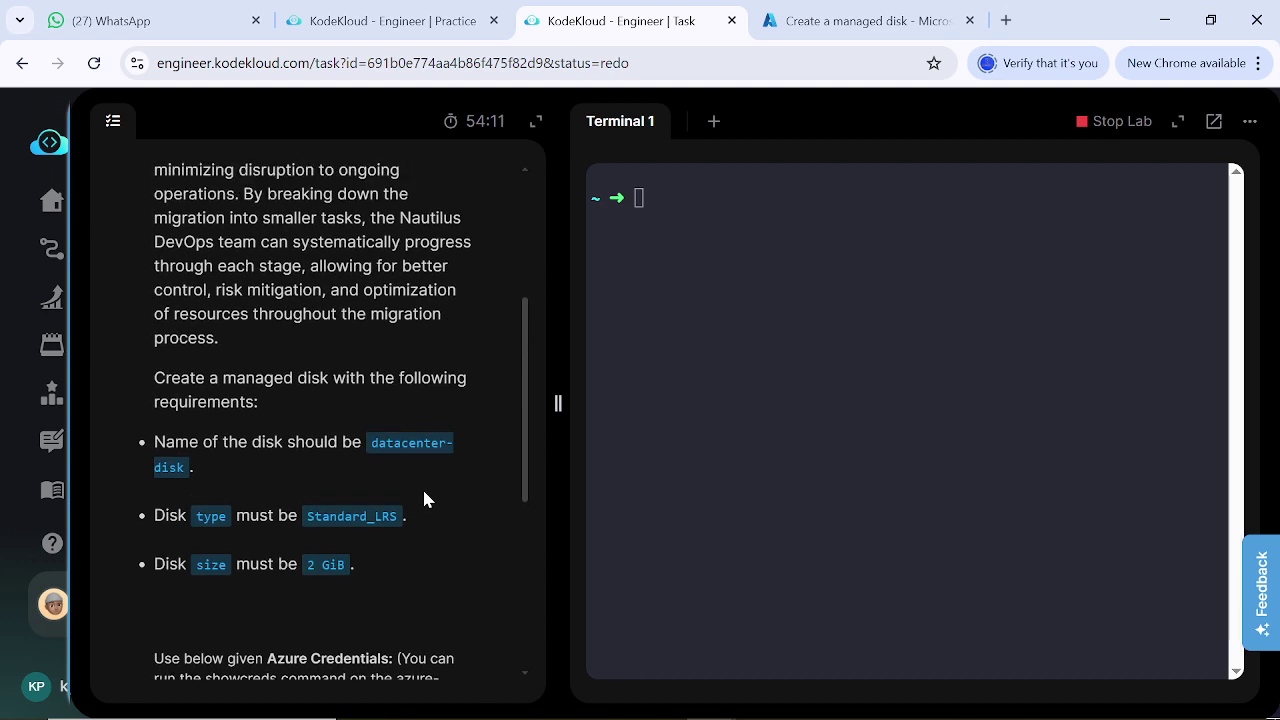
scroll(400, 481, "down", 3)
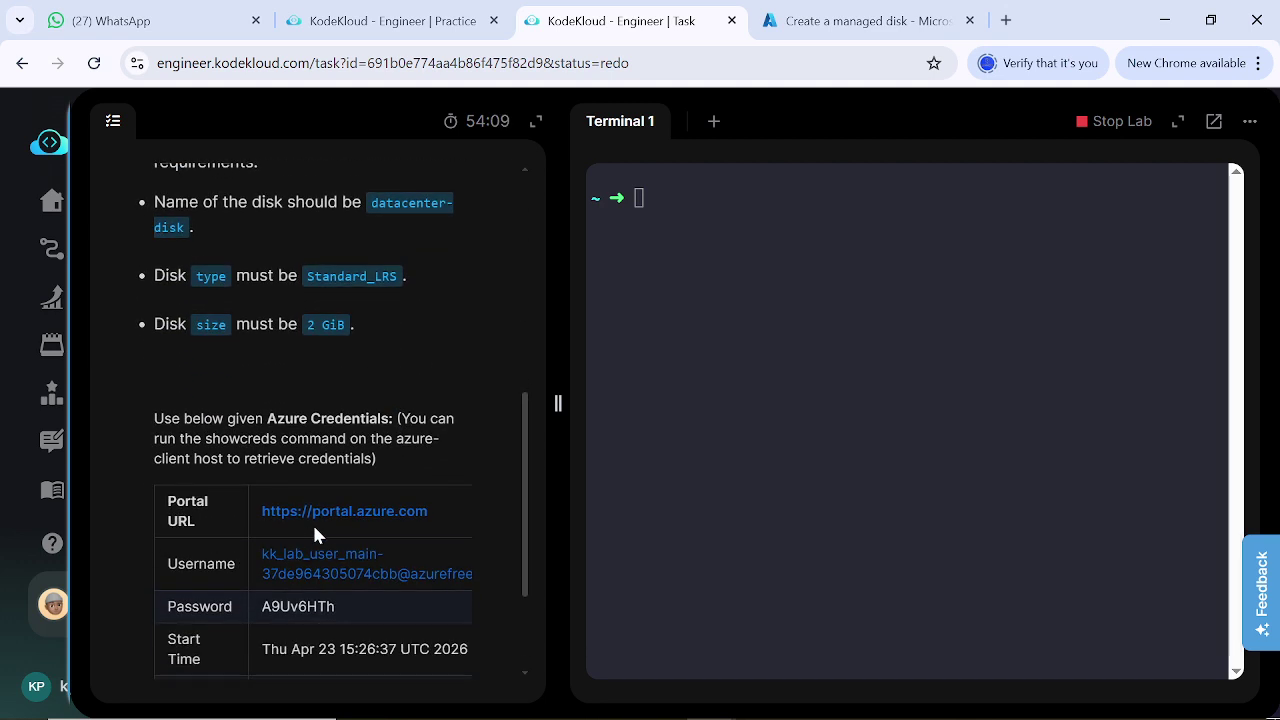
Step: Find the Disks service in the Azure portal, discarding the unsaved form, and start creating a new managed disk
left_click(790, 21)
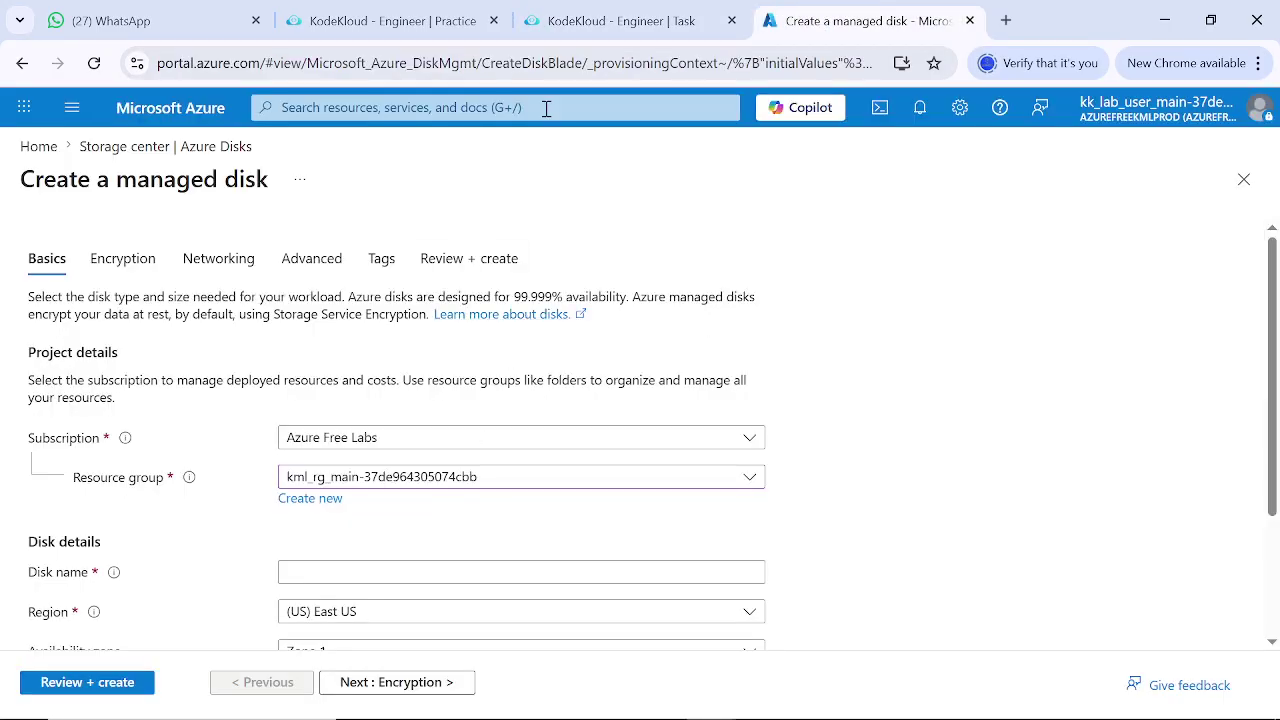
left_click(447, 110)
type("disk")
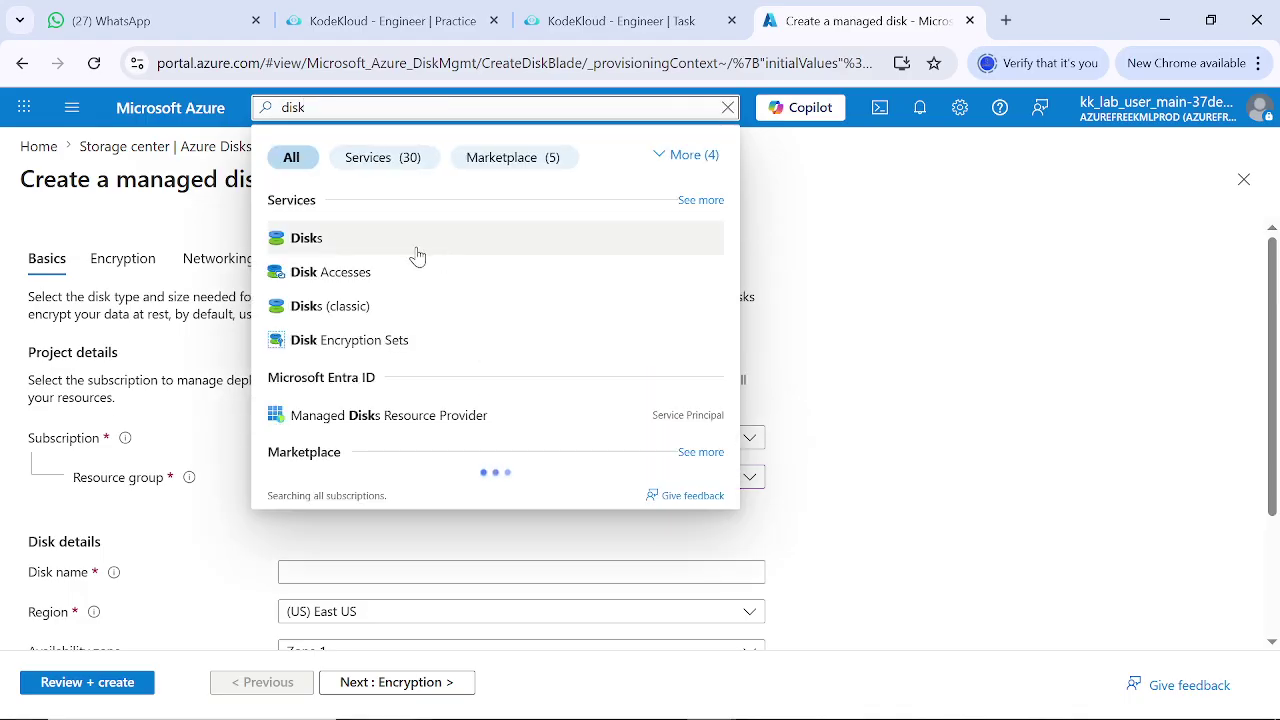
left_click(388, 240)
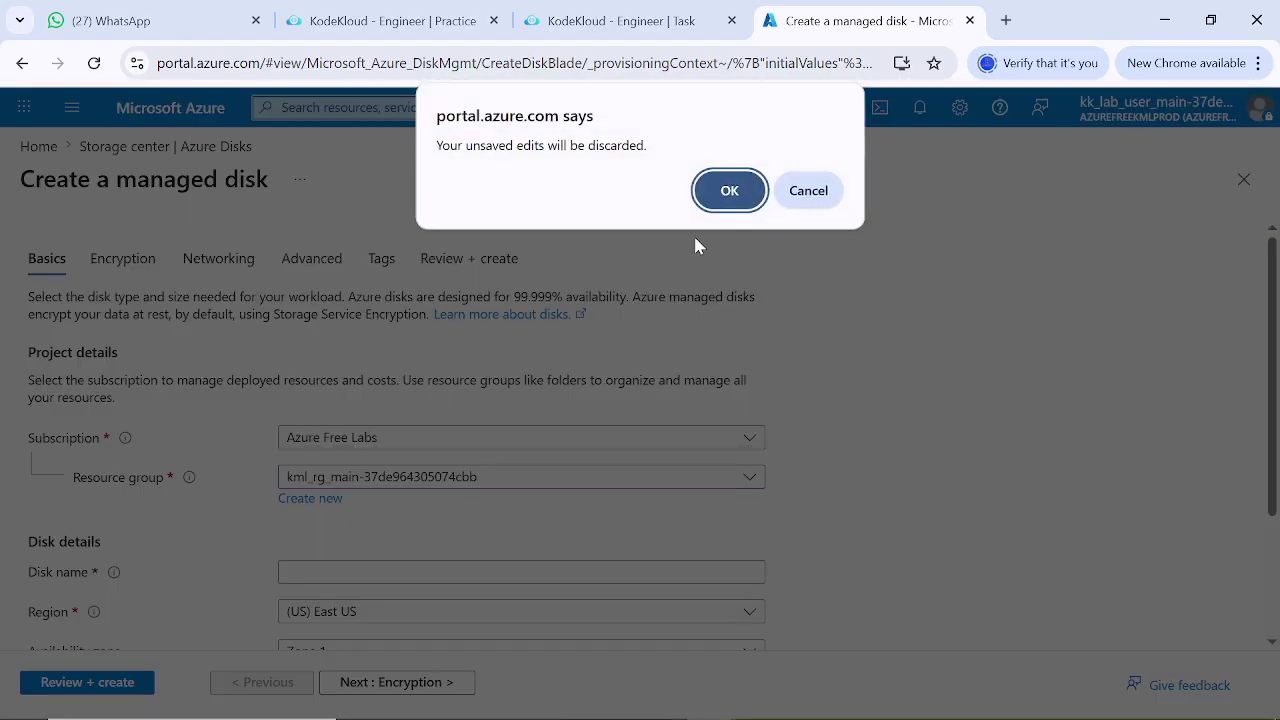
left_click(806, 195)
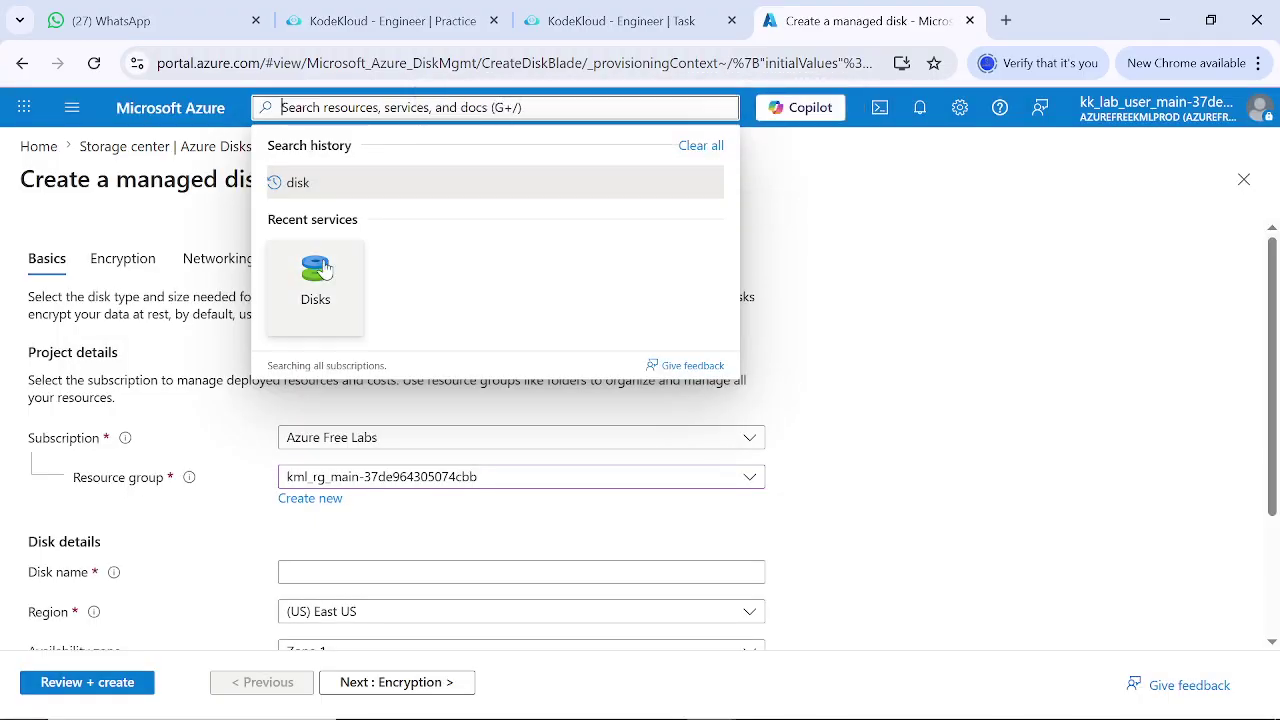
left_click(315, 295)
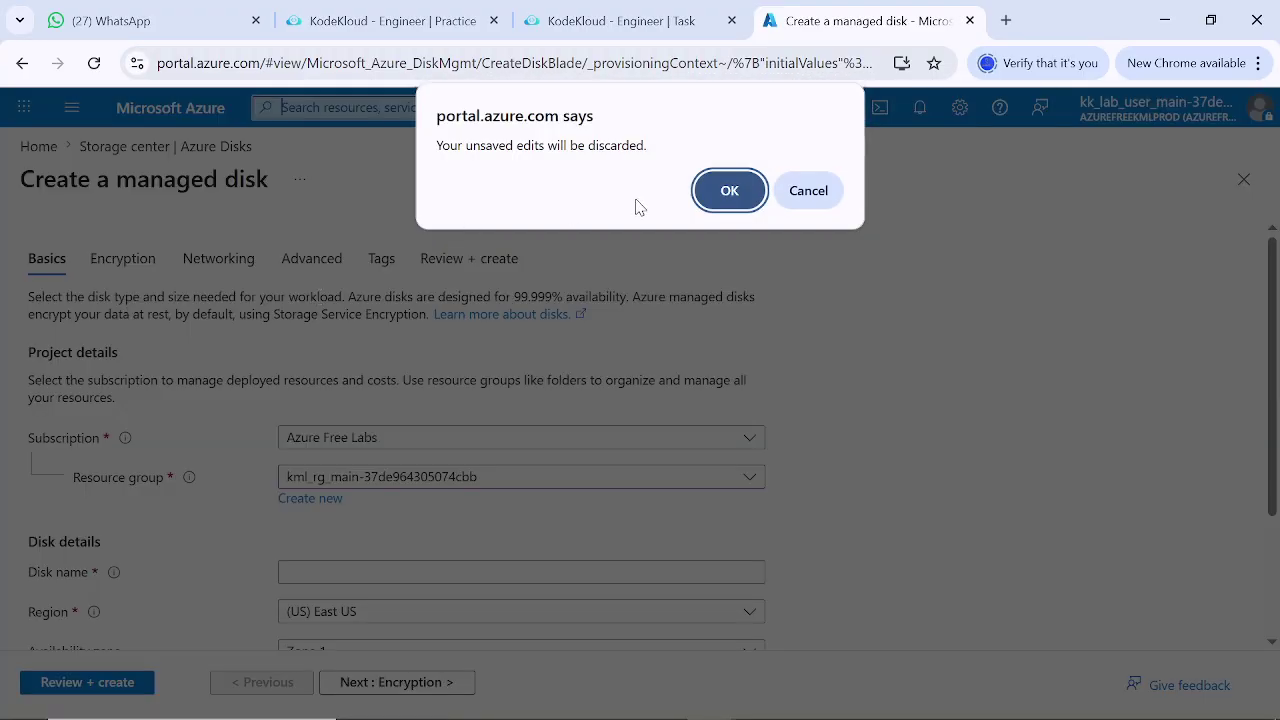
left_click(729, 190)
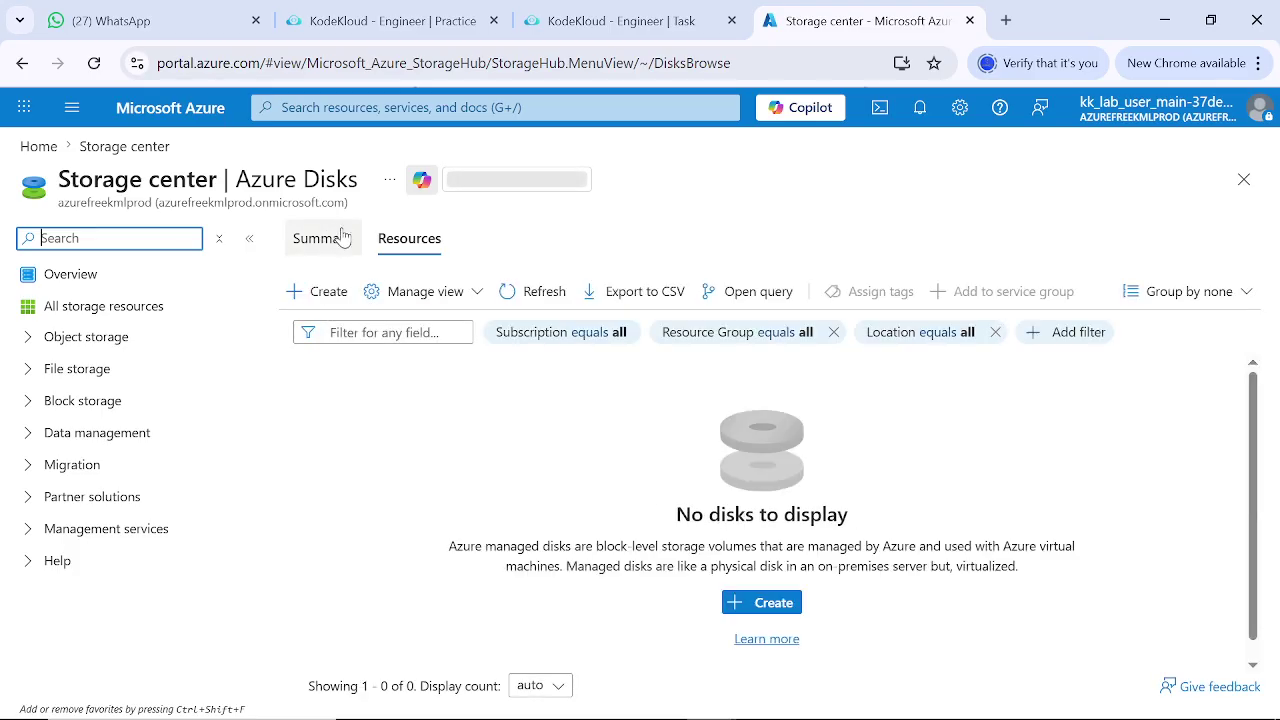
left_click(758, 602)
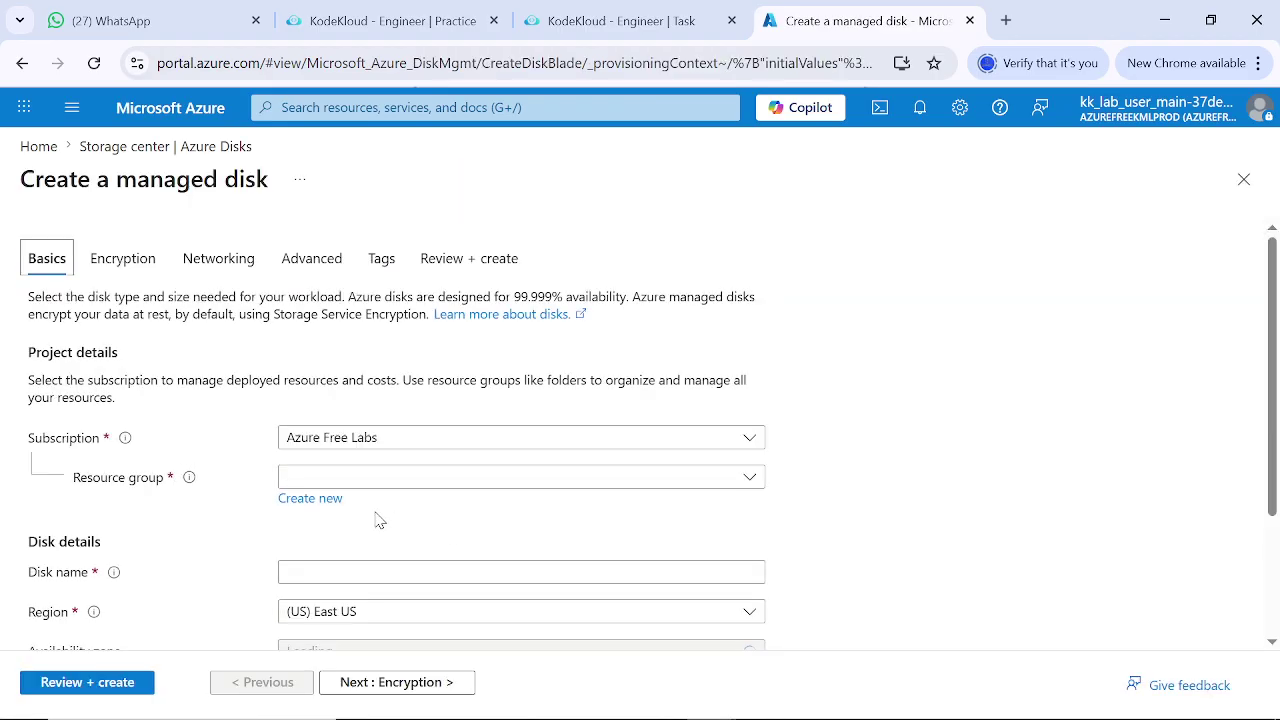
Step: Select the existing resource group kml_rg_main-37de964305074cbb for the new managed disk
left_click(566, 480)
left_click(444, 548)
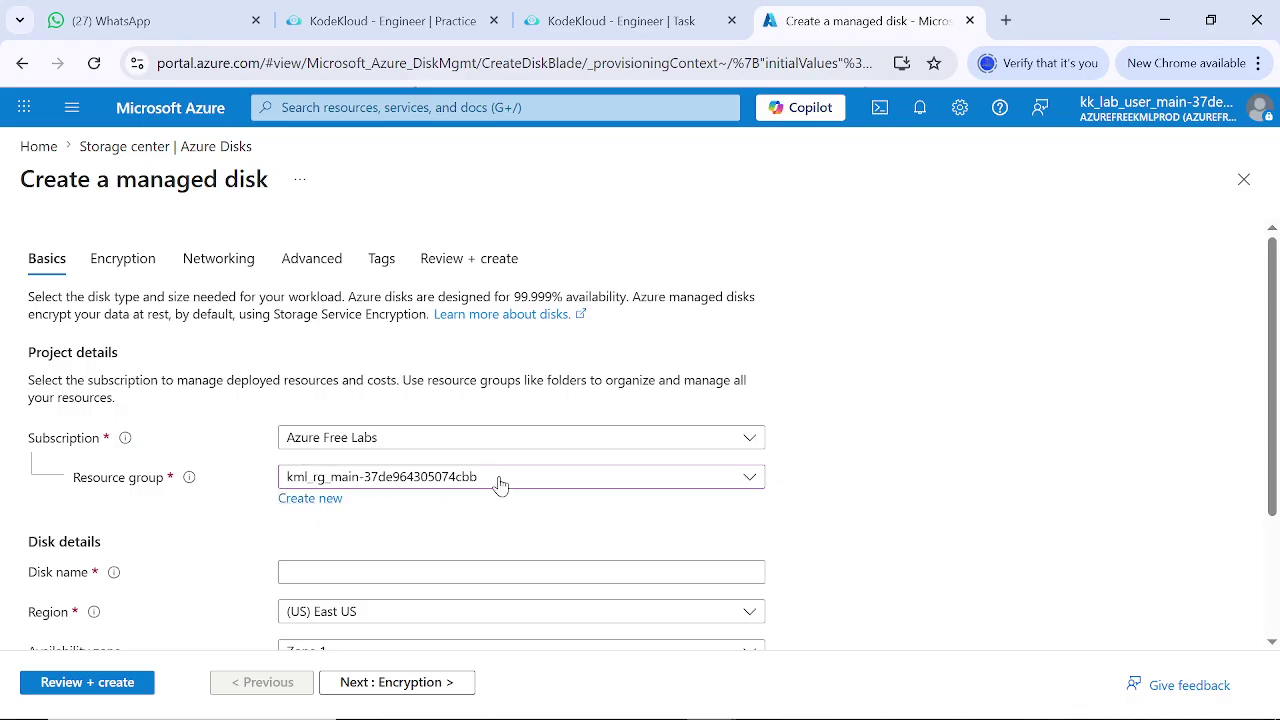
left_click_drag(500, 484, 285, 480)
left_click(953, 465)
Step: Enter an az disk create command in the lab terminal with resource group kml_rg_main-37de964305074cbb, name datacenter-disk, SKU Standard_LRS and size 2 GB
left_click(600, 20)
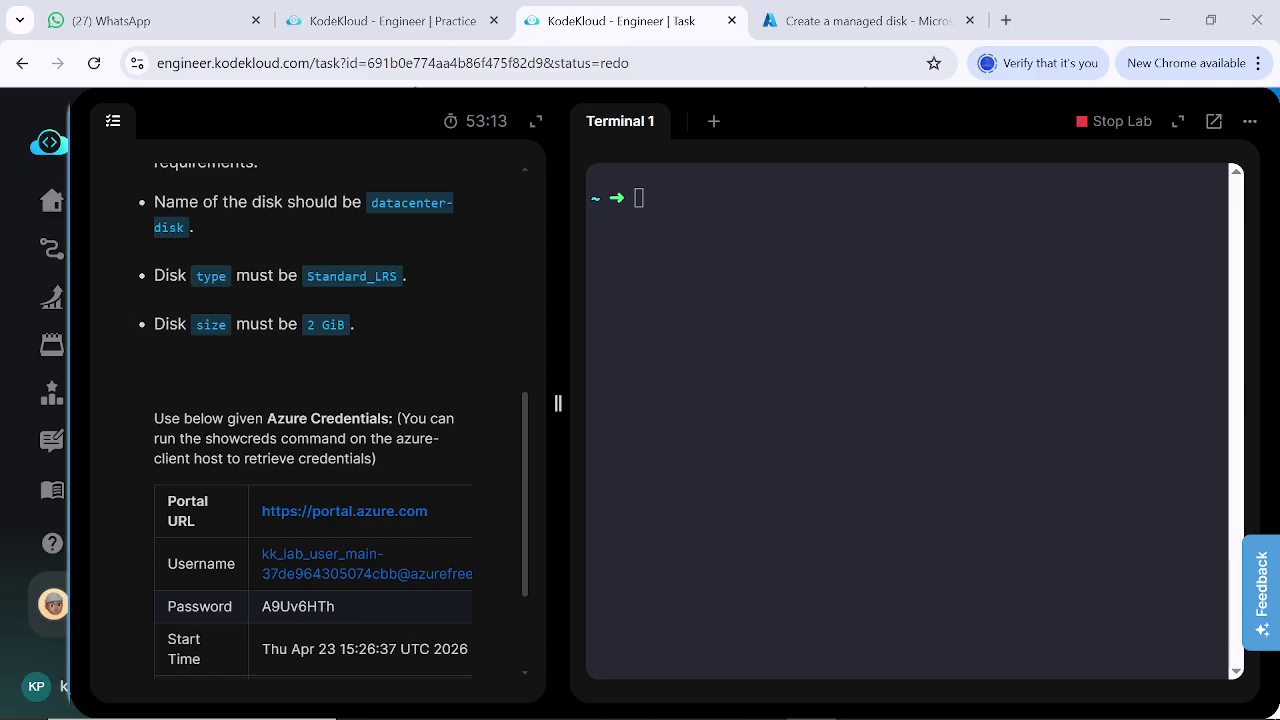
left_click(849, 243)
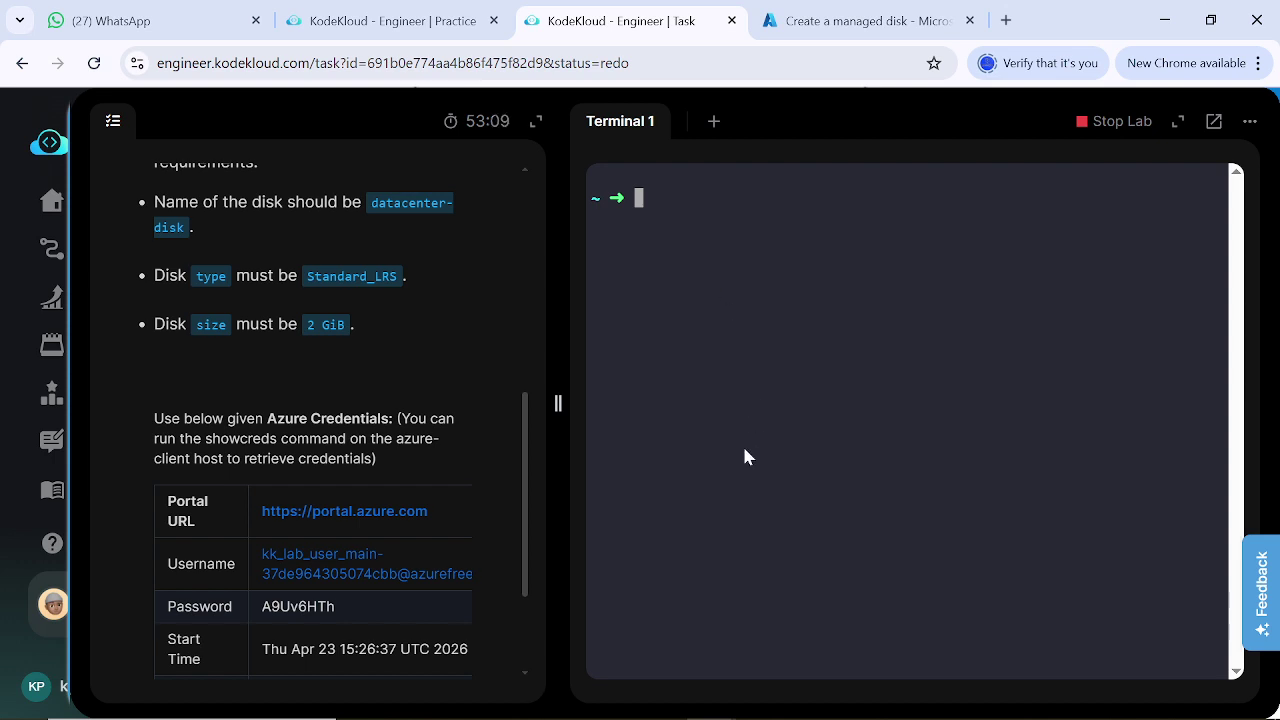
type("az disk create \\   --resource-group kml_rg_main-37de964305074cbb \\   --name datacenter-disk \\   --sku Standard_LRS \\   --size-gb 2")
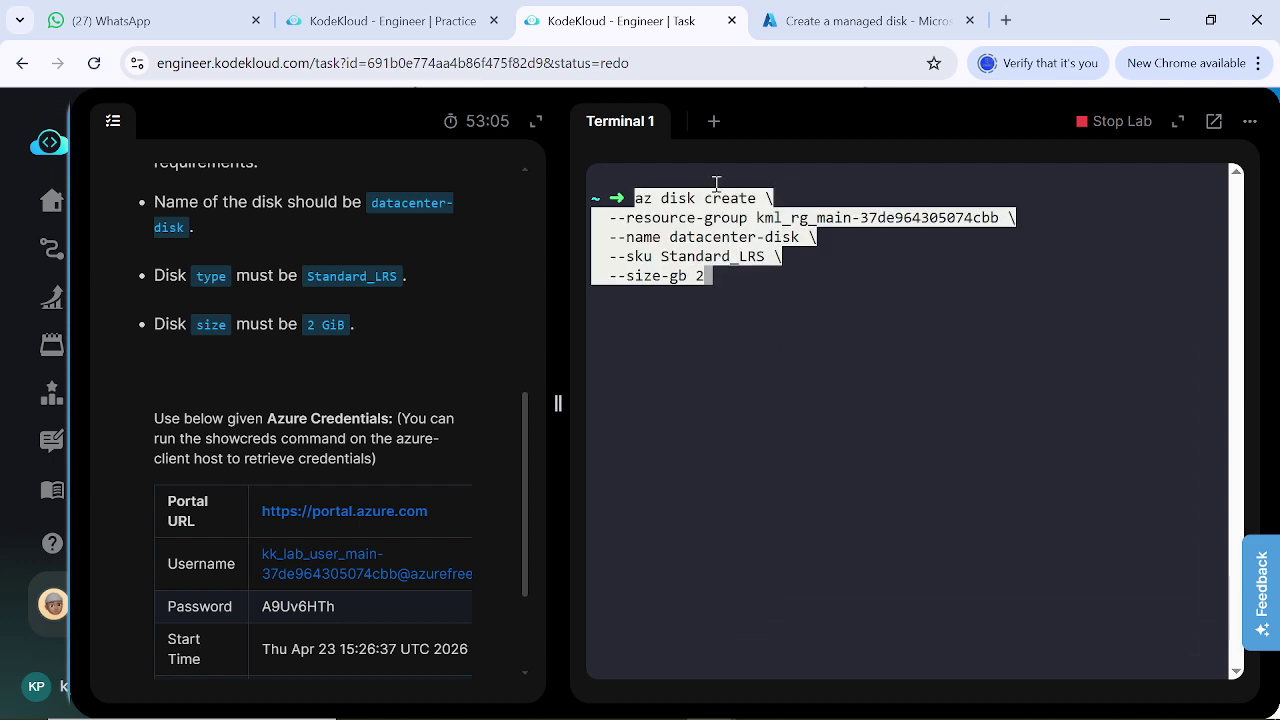
left_click_drag(636, 200, 757, 203)
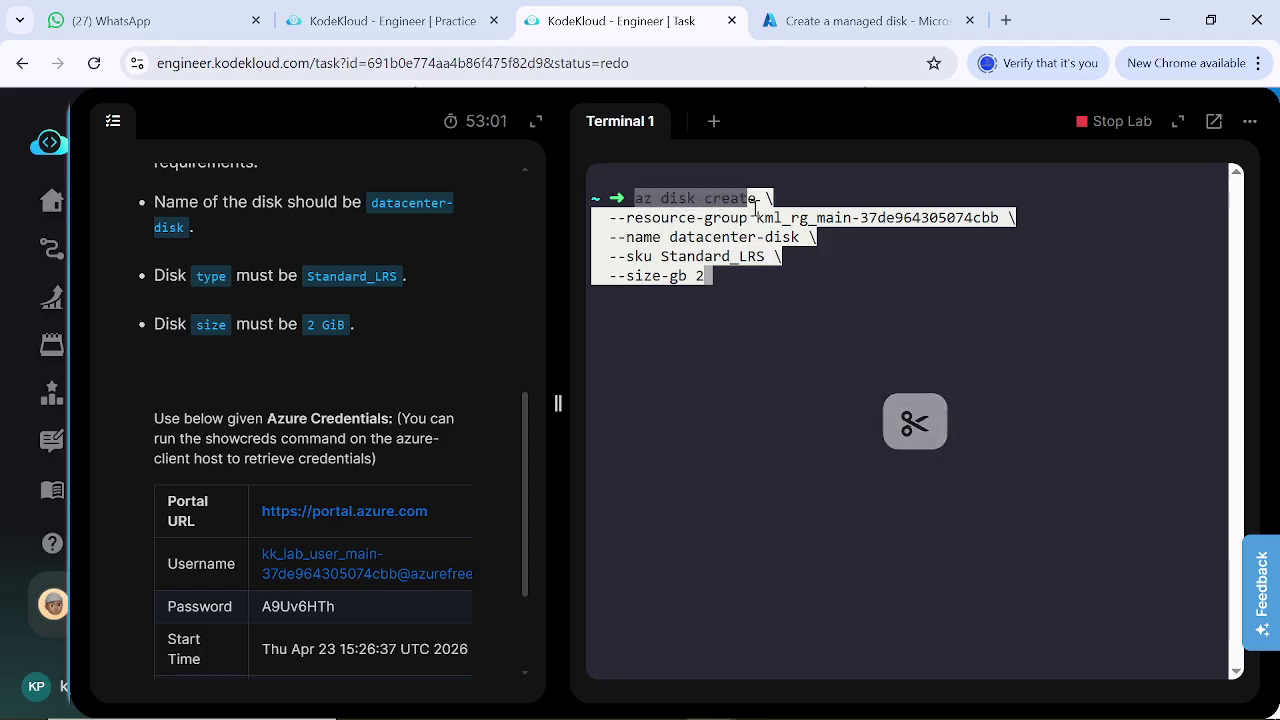
left_click(758, 307)
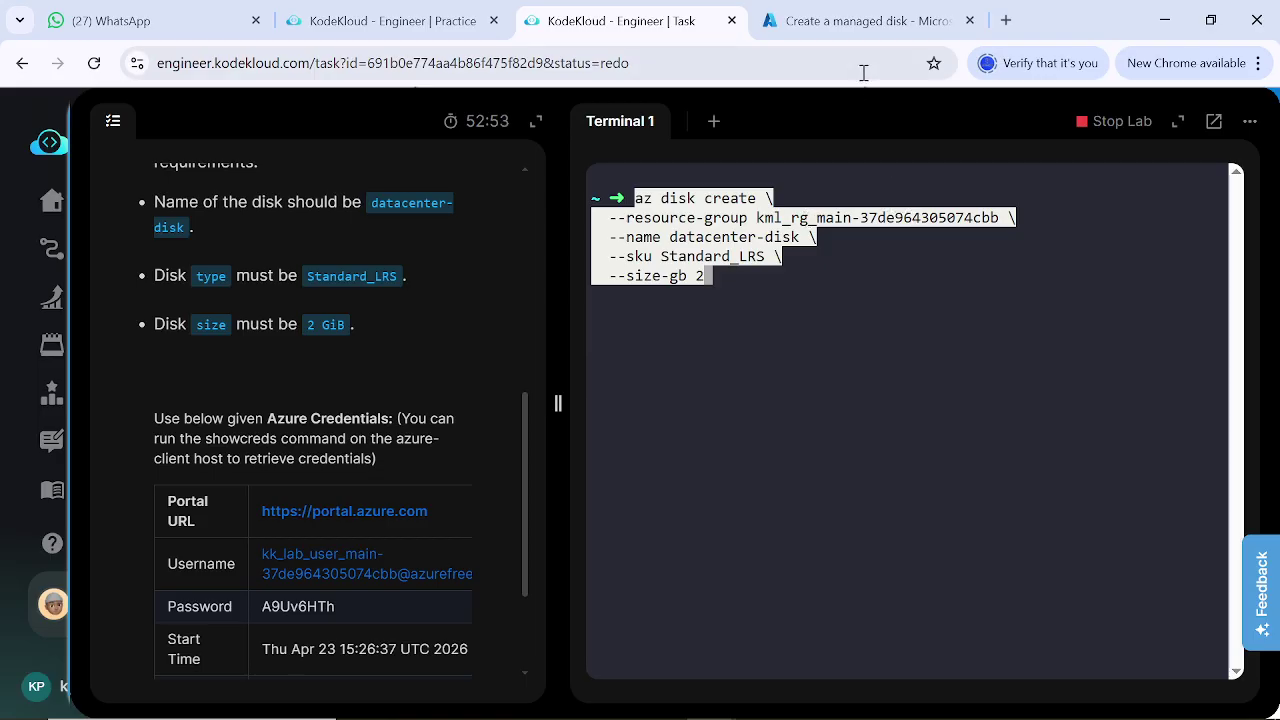
Step: Check the resource group name in the Azure portal's managed disk form against the one in the command
left_click(857, 30)
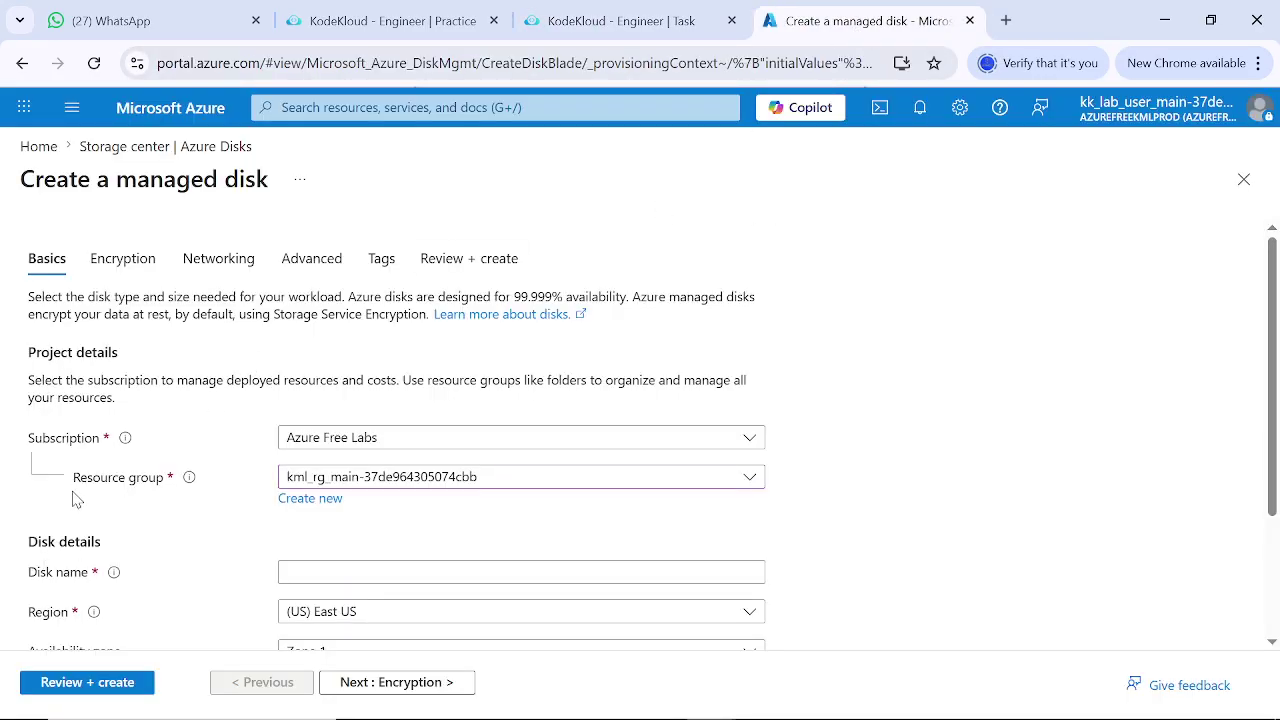
left_click(430, 481)
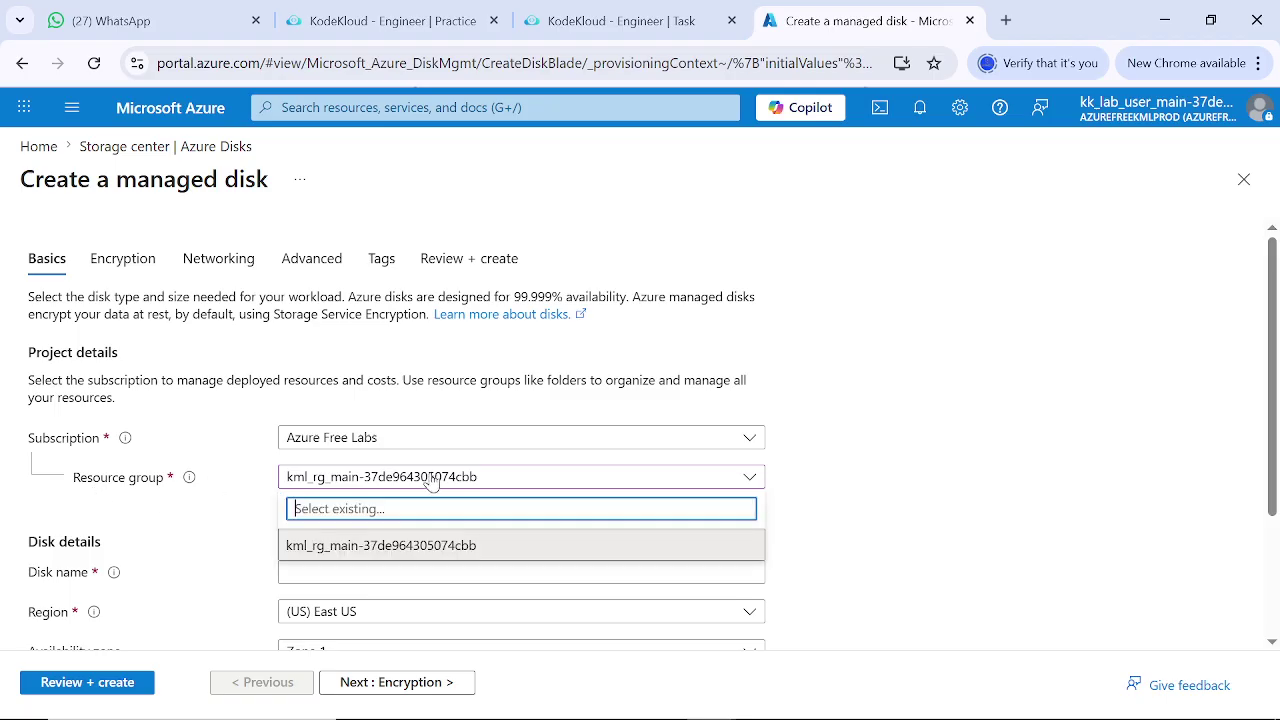
left_click(522, 477)
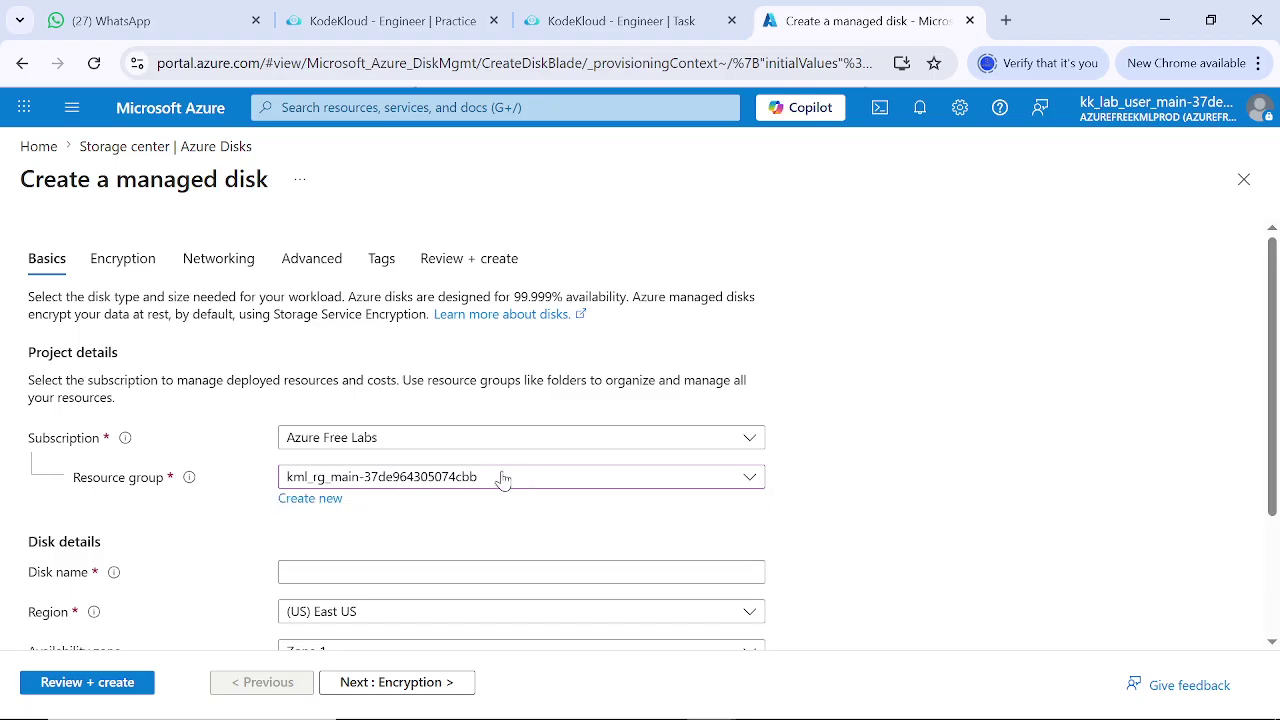
left_click_drag(493, 477, 284, 474)
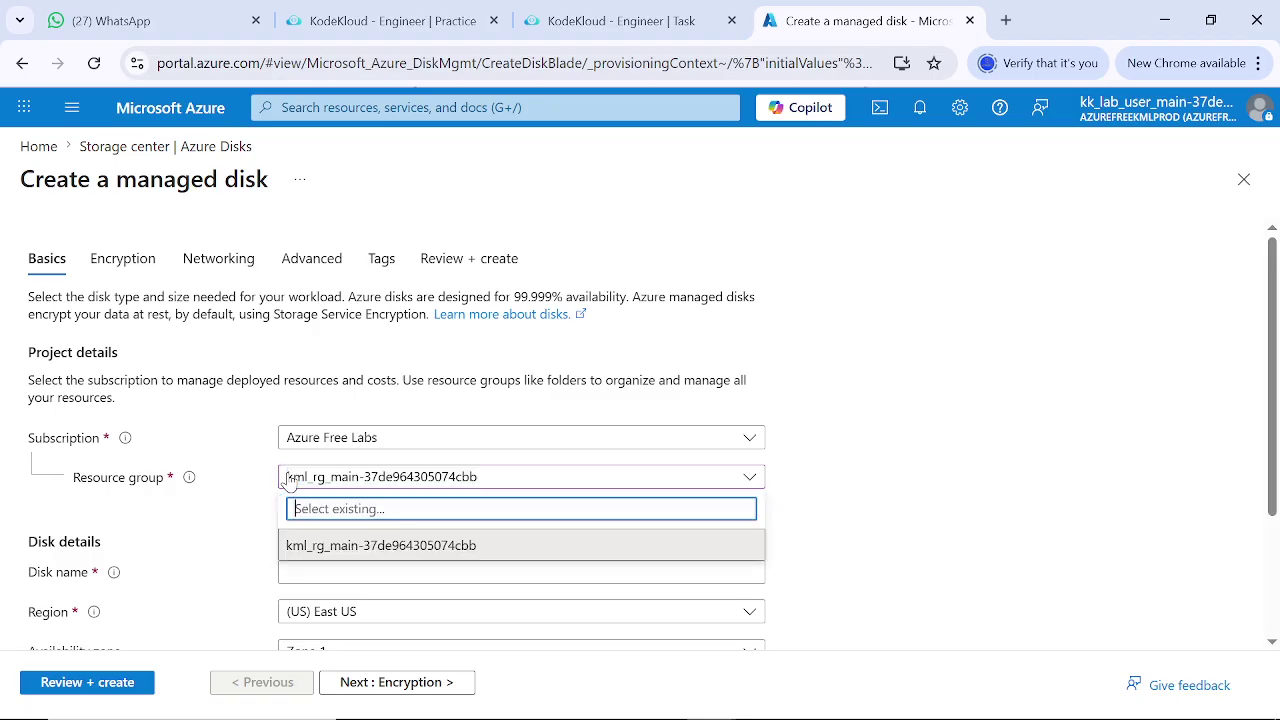
left_click(864, 340)
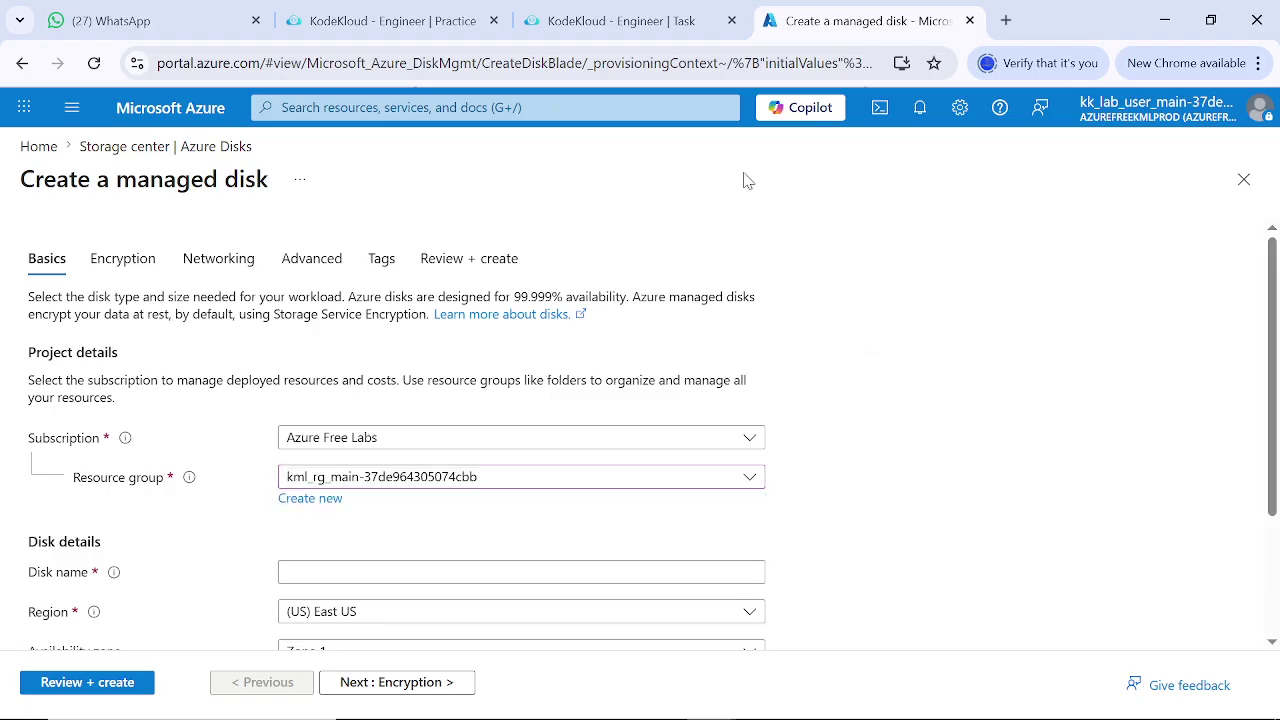
Step: Run the prepared disk creation command in the lab terminal, review its output and return to the Azure portal
left_click(614, 24)
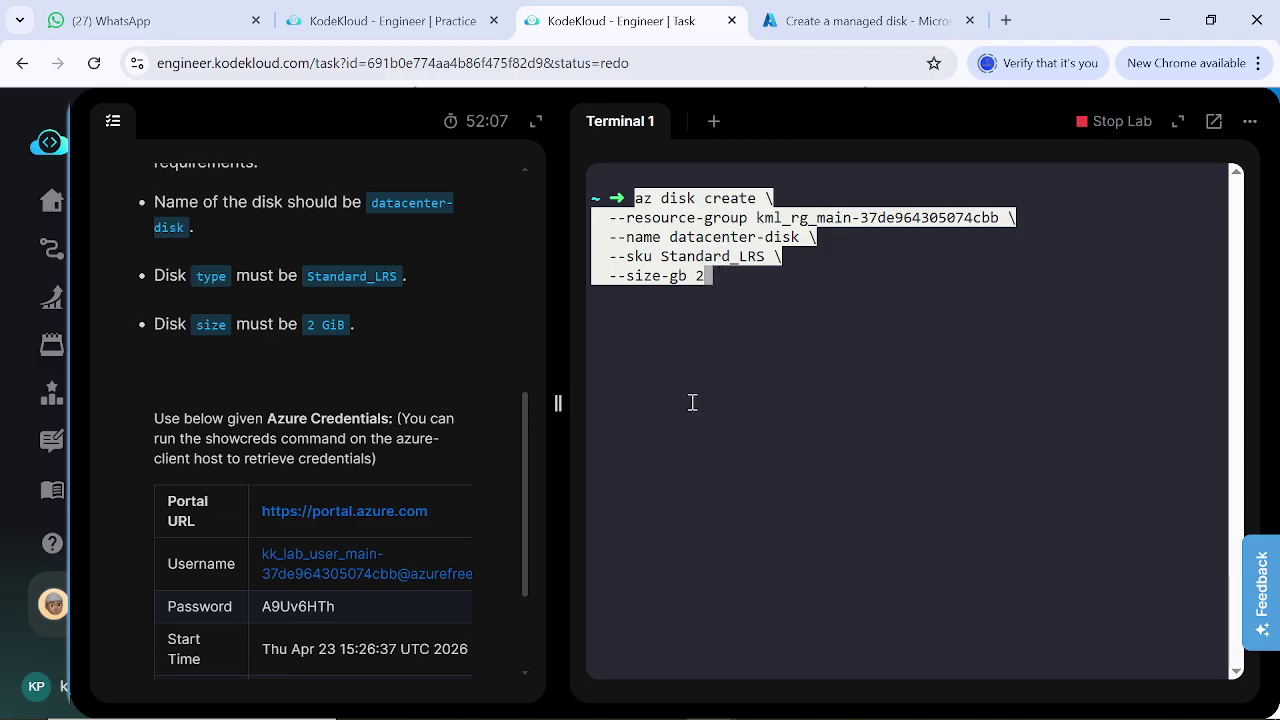
key("Return")
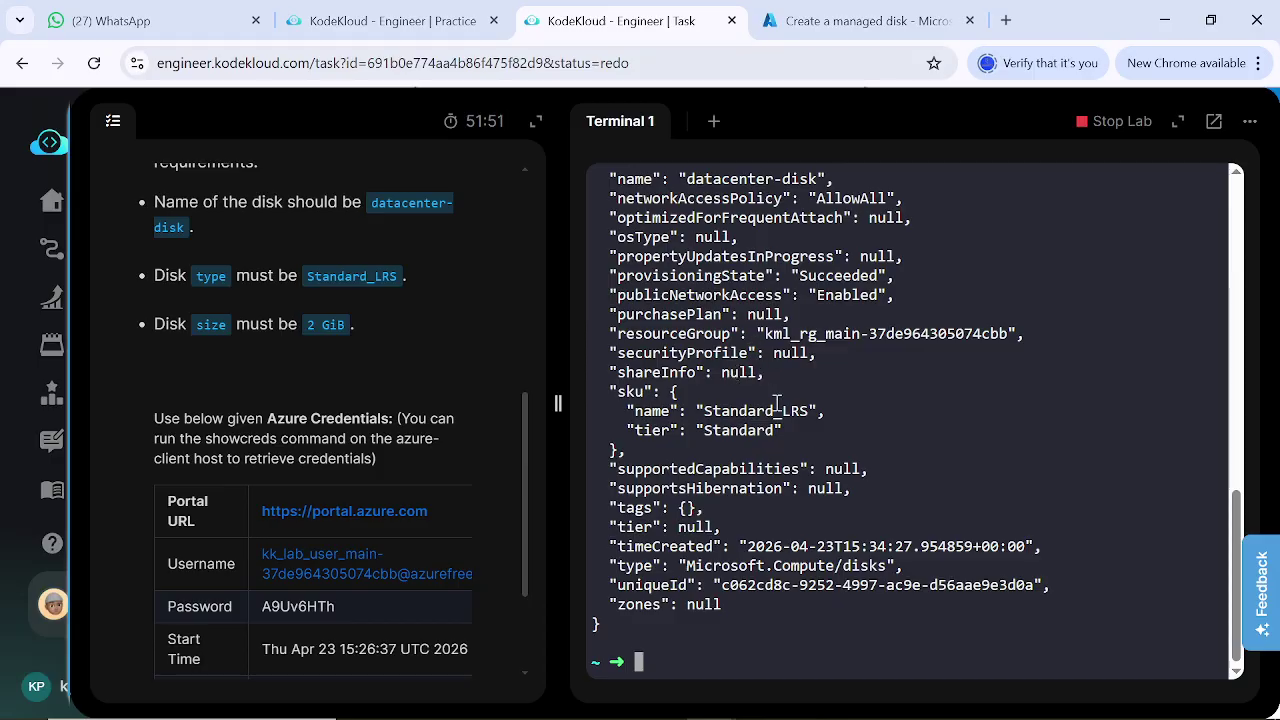
scroll(740, 390, "up", 2)
left_click(820, 22)
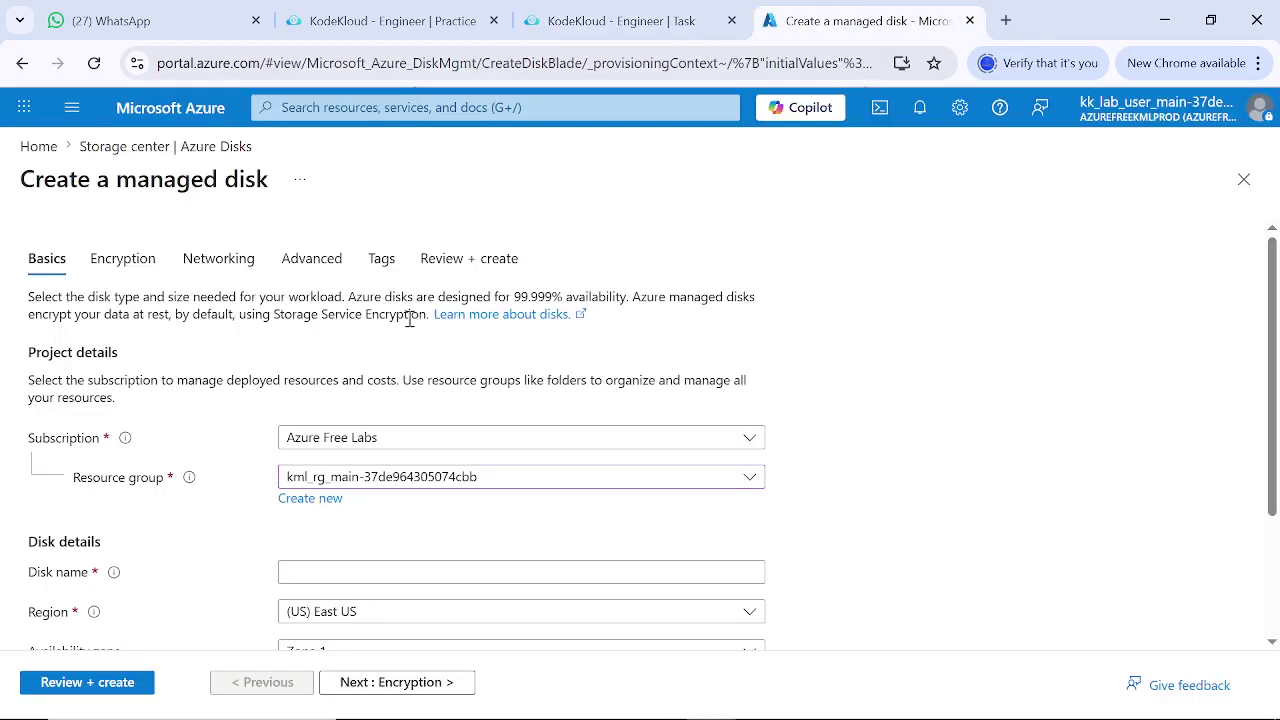
Step: Leave the managed disk form, discarding its unsaved edits, and refresh the Azure Disks list to check for datacenter-disk
left_click(112, 152)
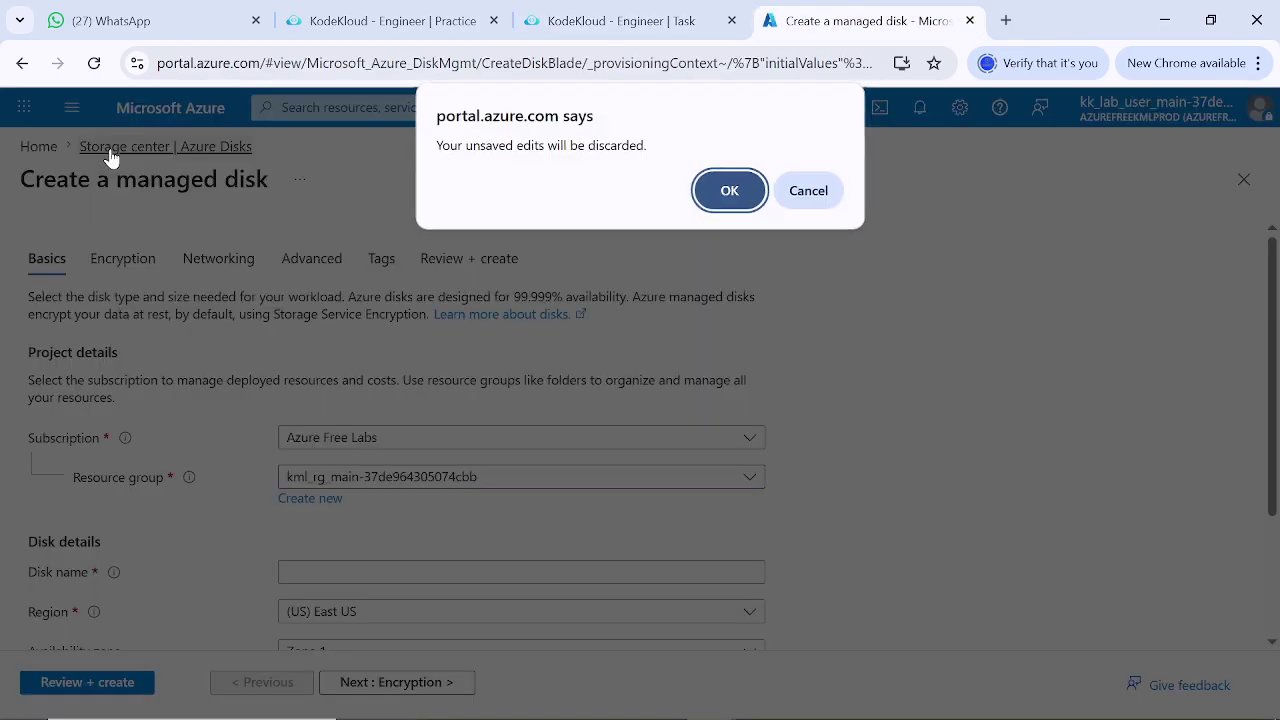
left_click(726, 189)
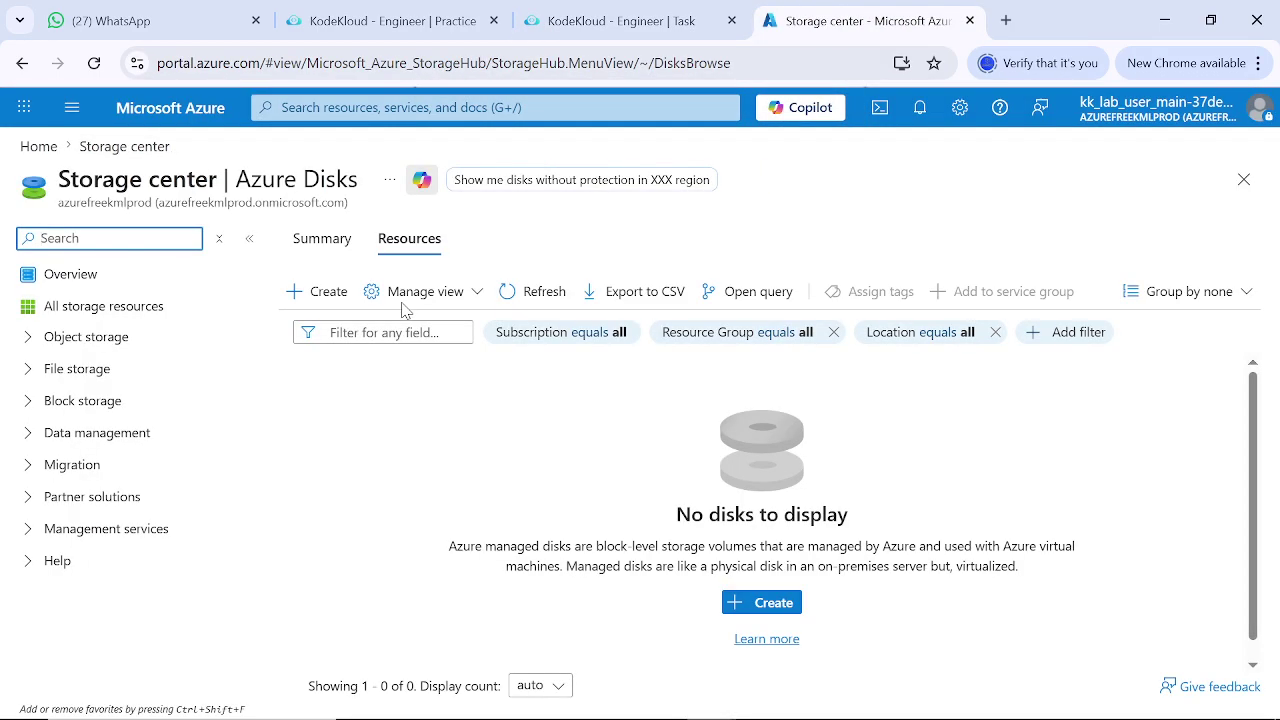
left_click(512, 291)
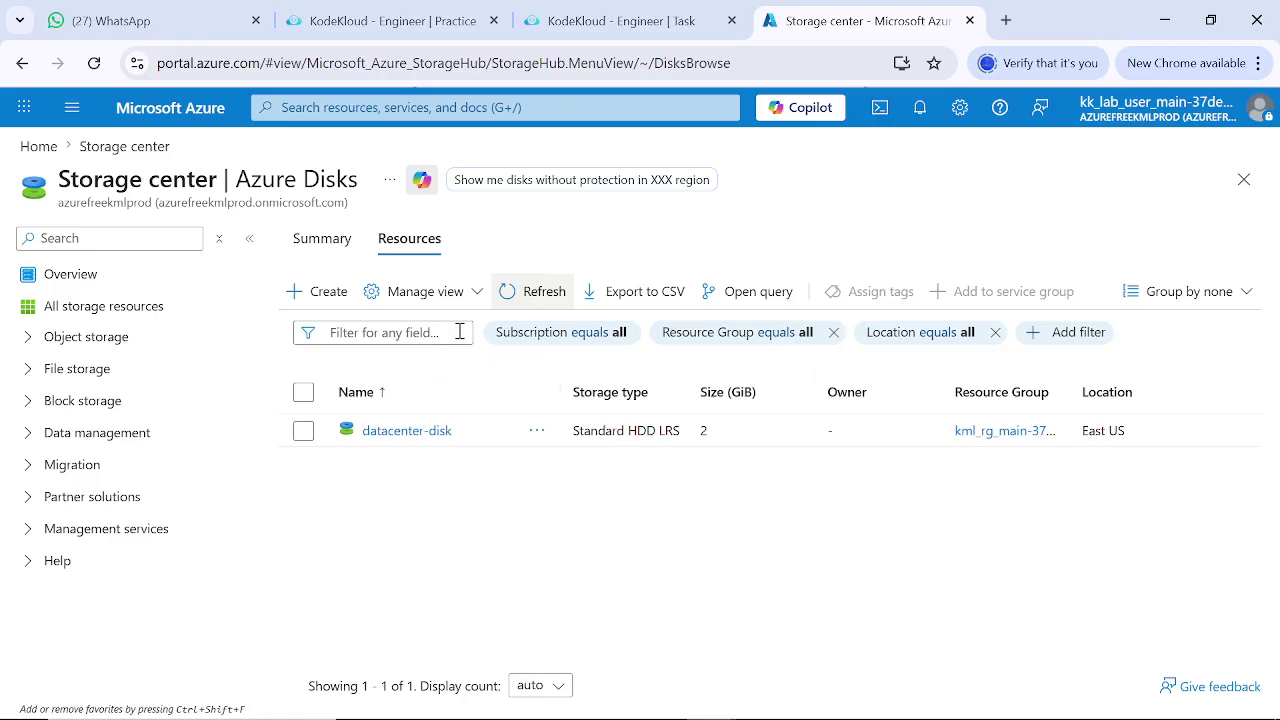
Step: Start a new managed disk in resource group kml_rg_main-37de964305074cbb and name it test
left_click(319, 303)
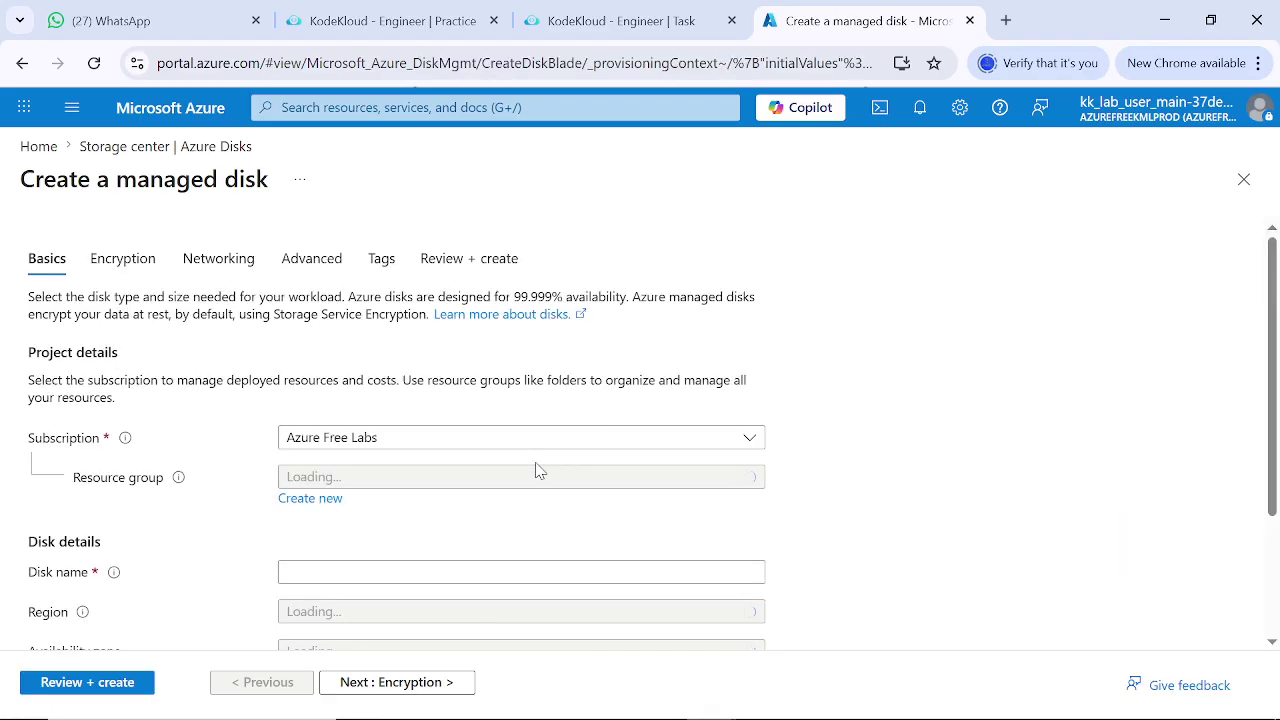
left_click(364, 480)
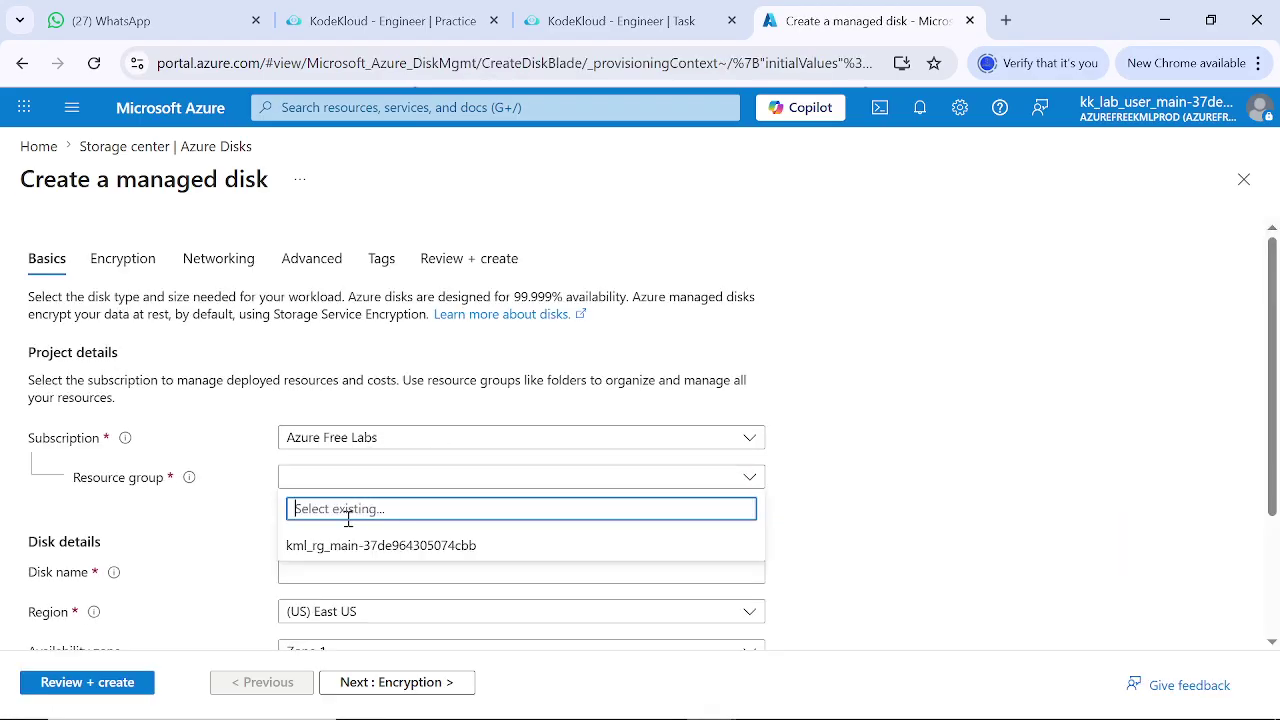
left_click(331, 546)
scroll(391, 546, "down", 2)
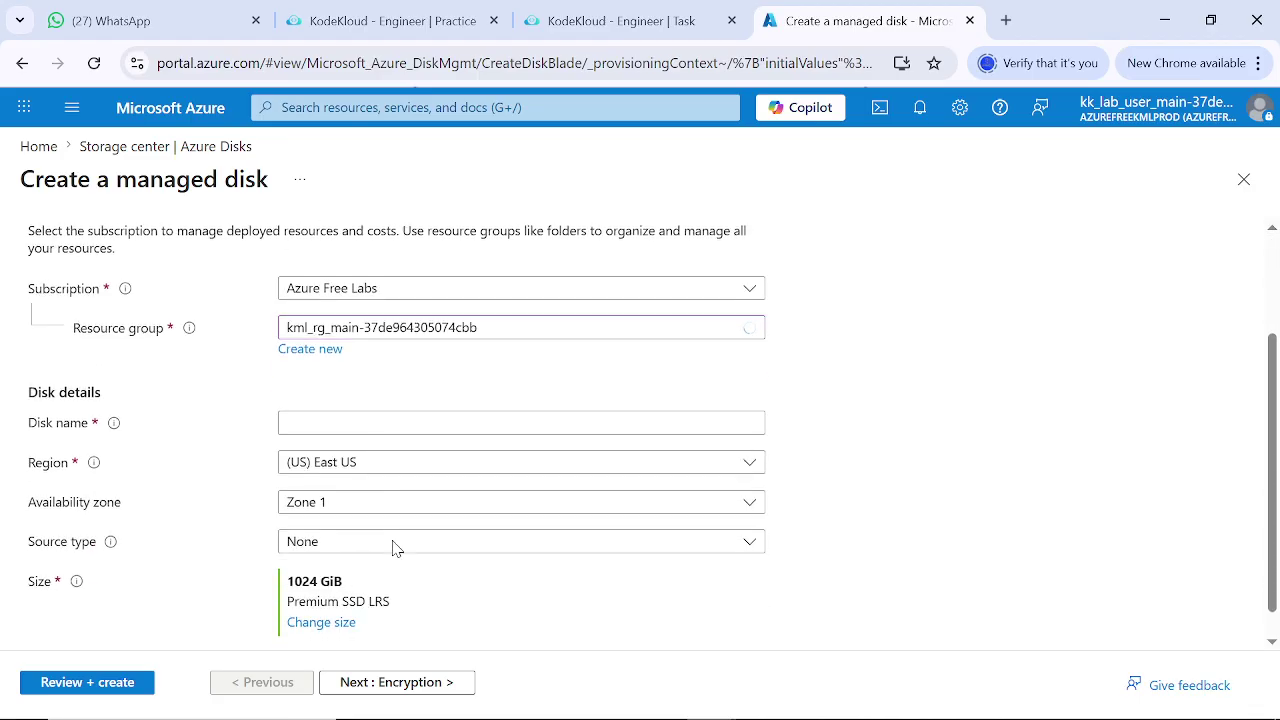
left_click(298, 422)
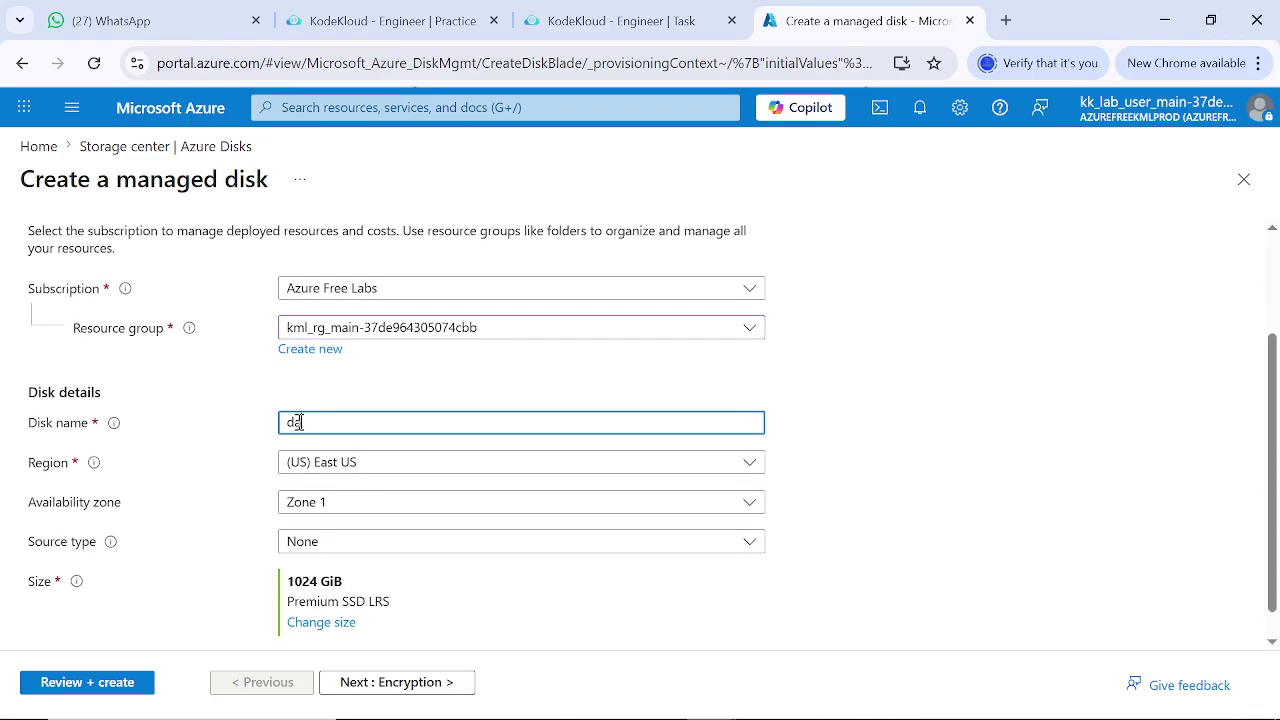
type("test")
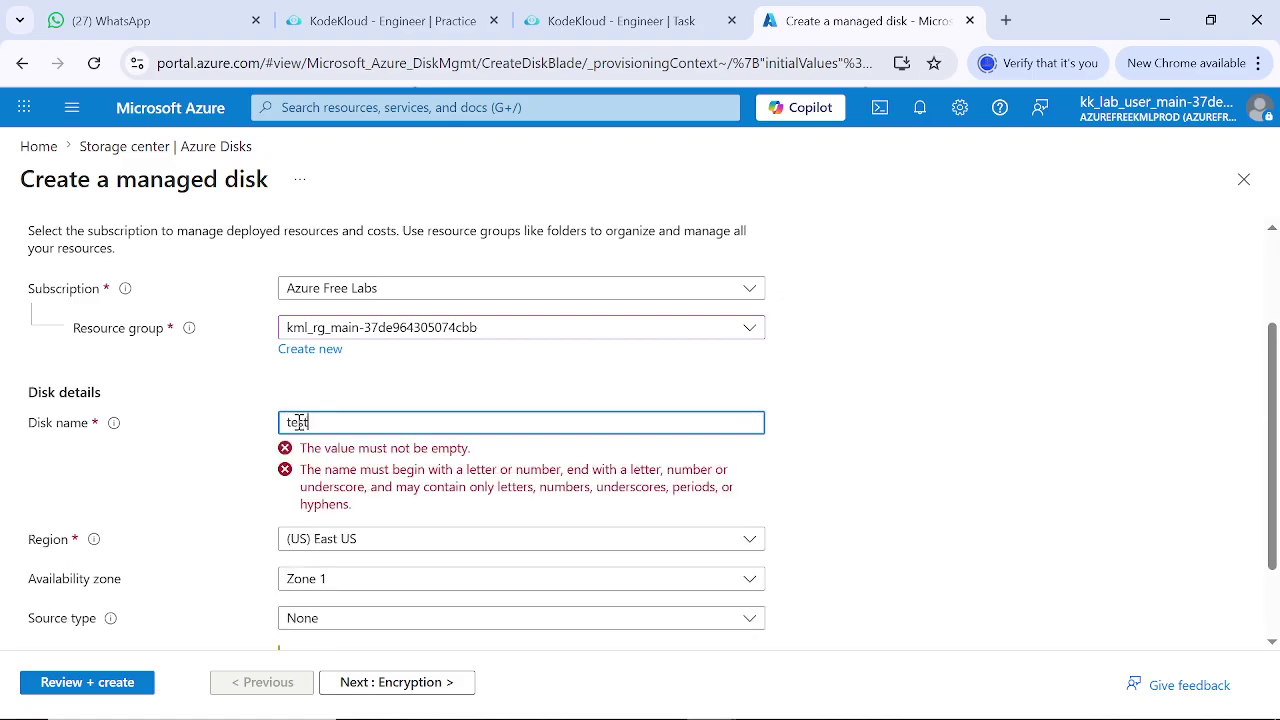
Step: Change the test disk's storage type to locally redundant Standard HDD and set a custom size of 2 GiB
scroll(906, 452, "down", 1)
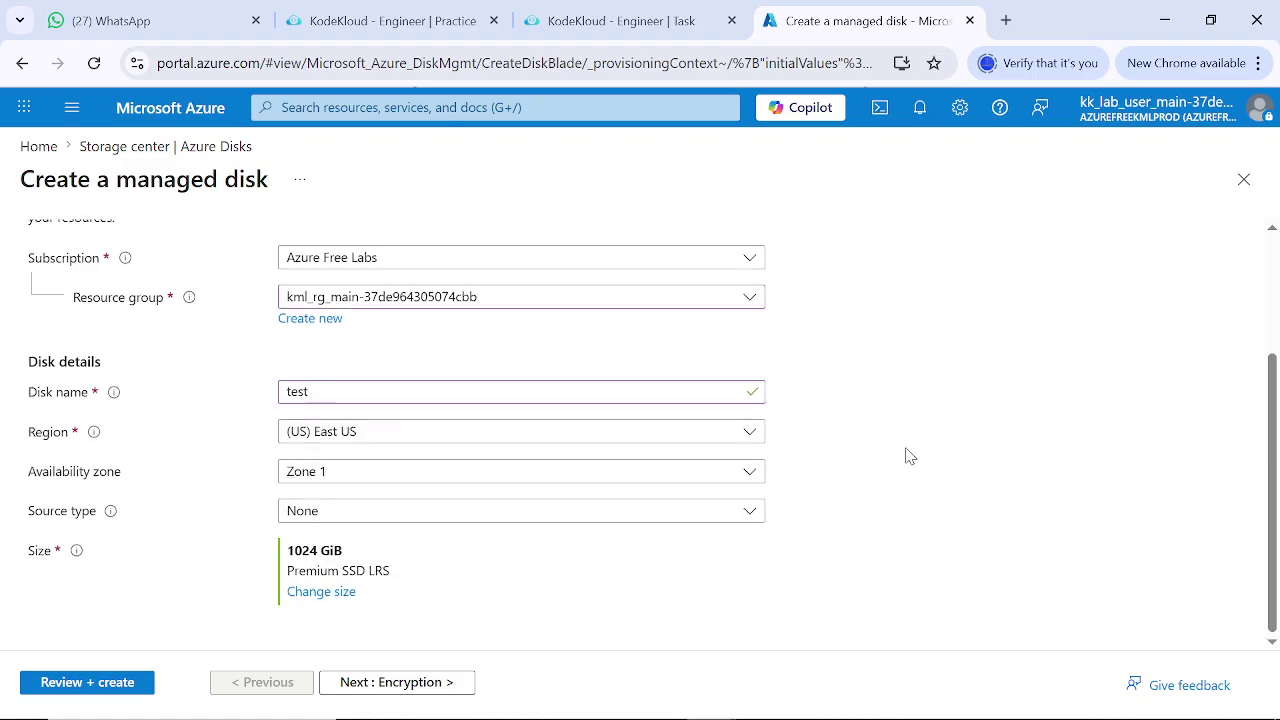
left_click(316, 593)
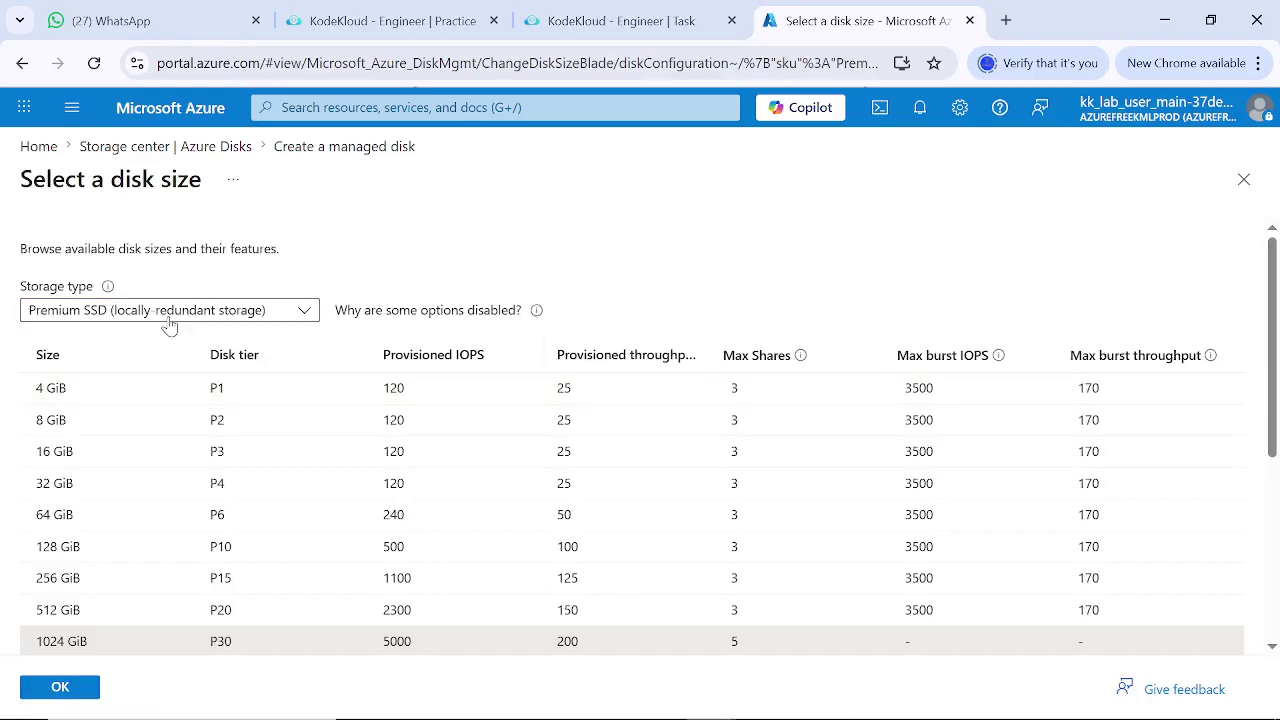
left_click(166, 313)
scroll(115, 600, "down", 2)
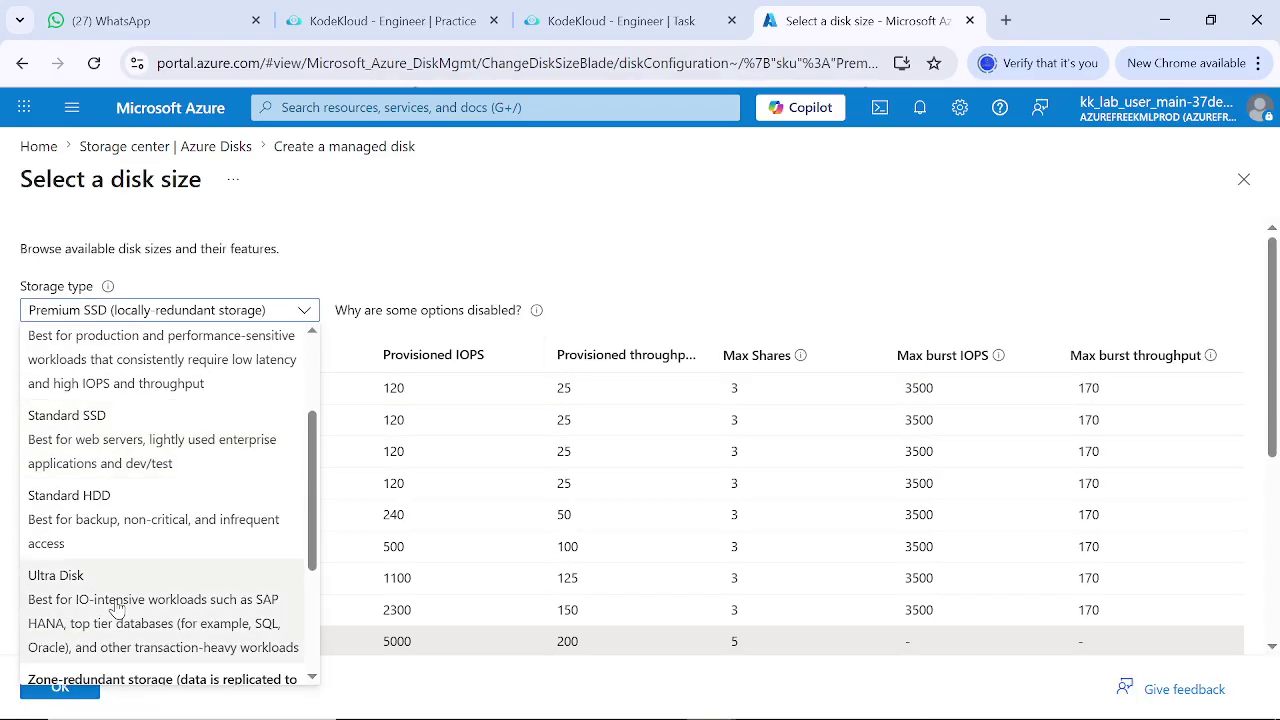
left_click(150, 520)
scroll(103, 560, "down", 3)
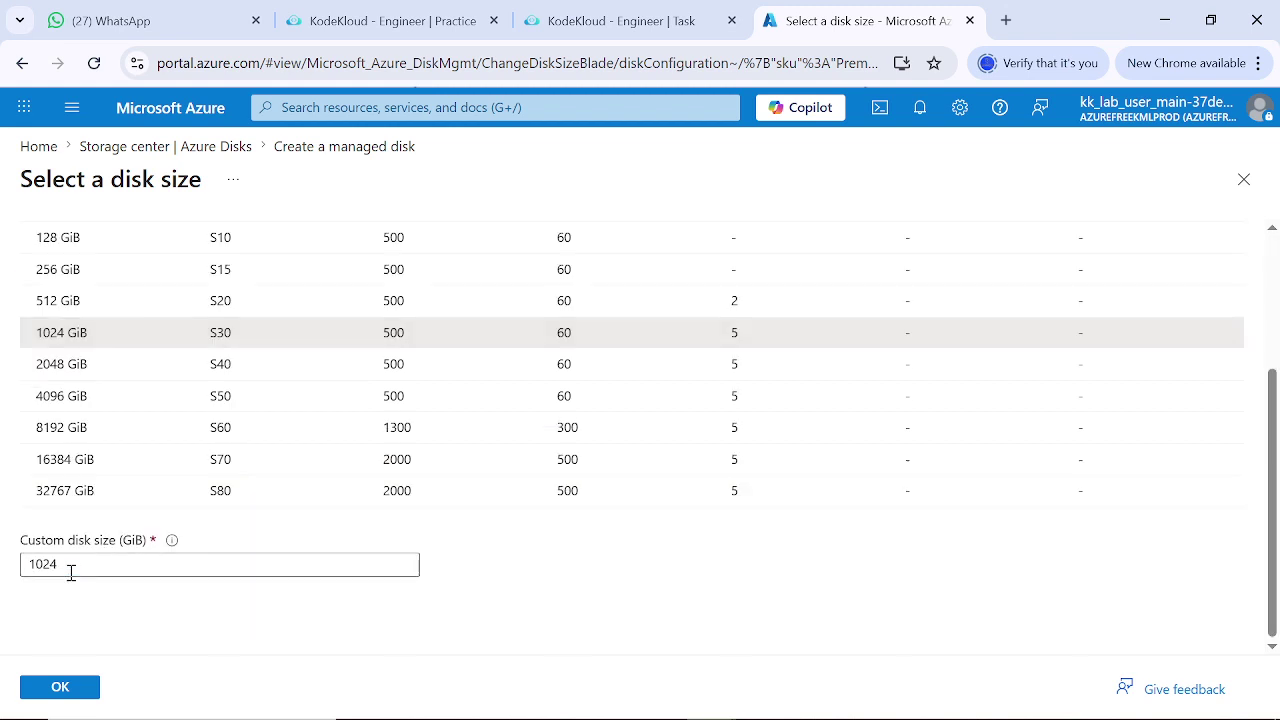
left_click_drag(69, 571, 5, 598)
type("2")
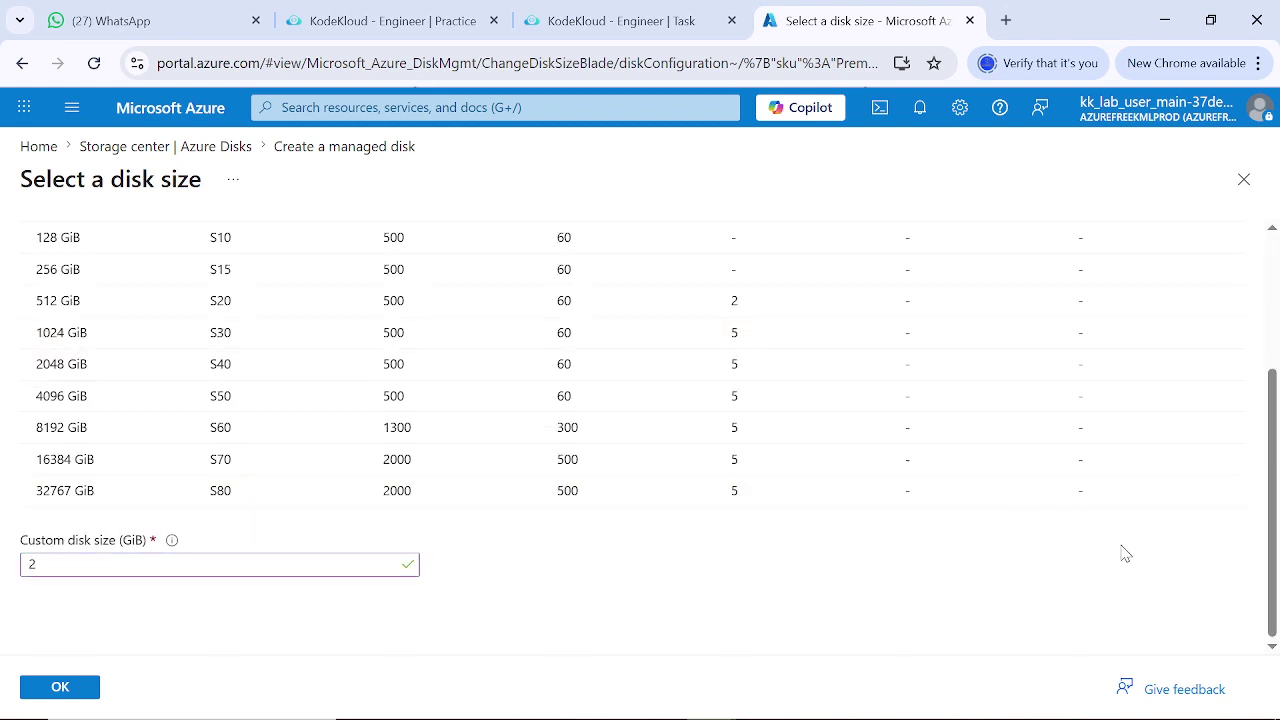
left_click(56, 687)
scroll(590, 610, "down", 1)
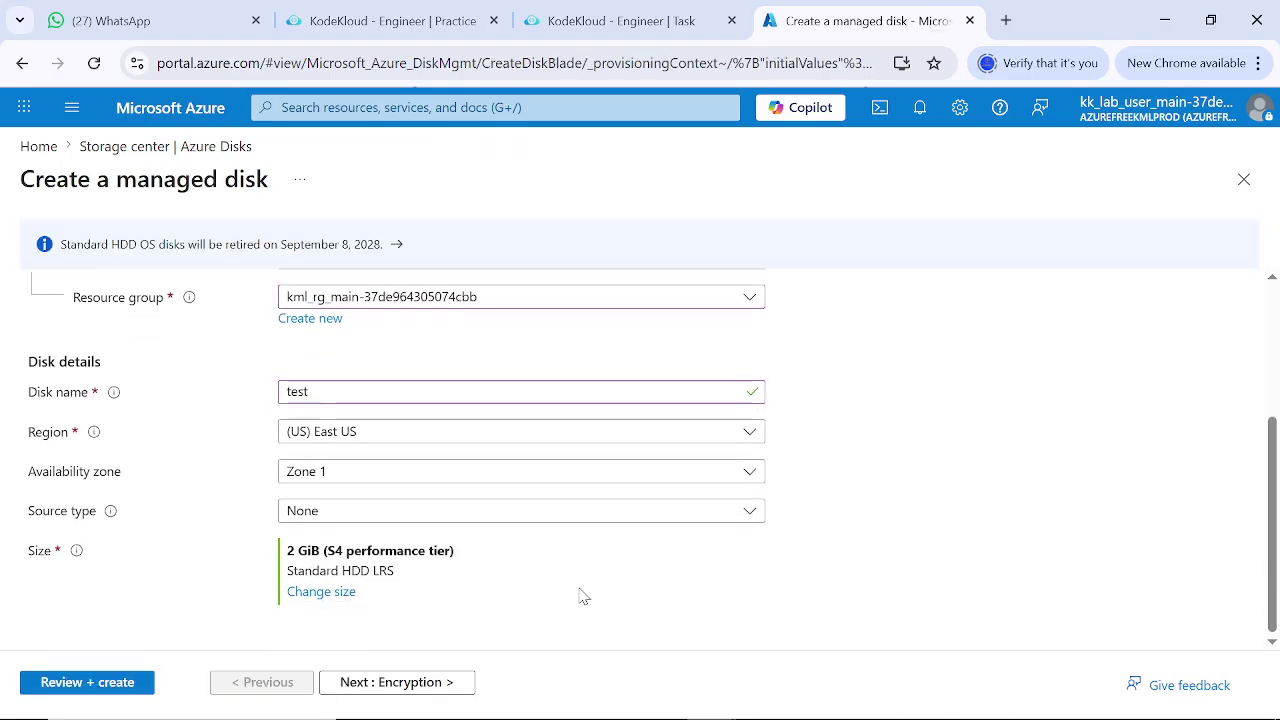
Step: Advance the test disk's setup through encryption, networking, advanced and tags with default settings to the final review
left_click(373, 690)
left_click(410, 688)
left_click(416, 690)
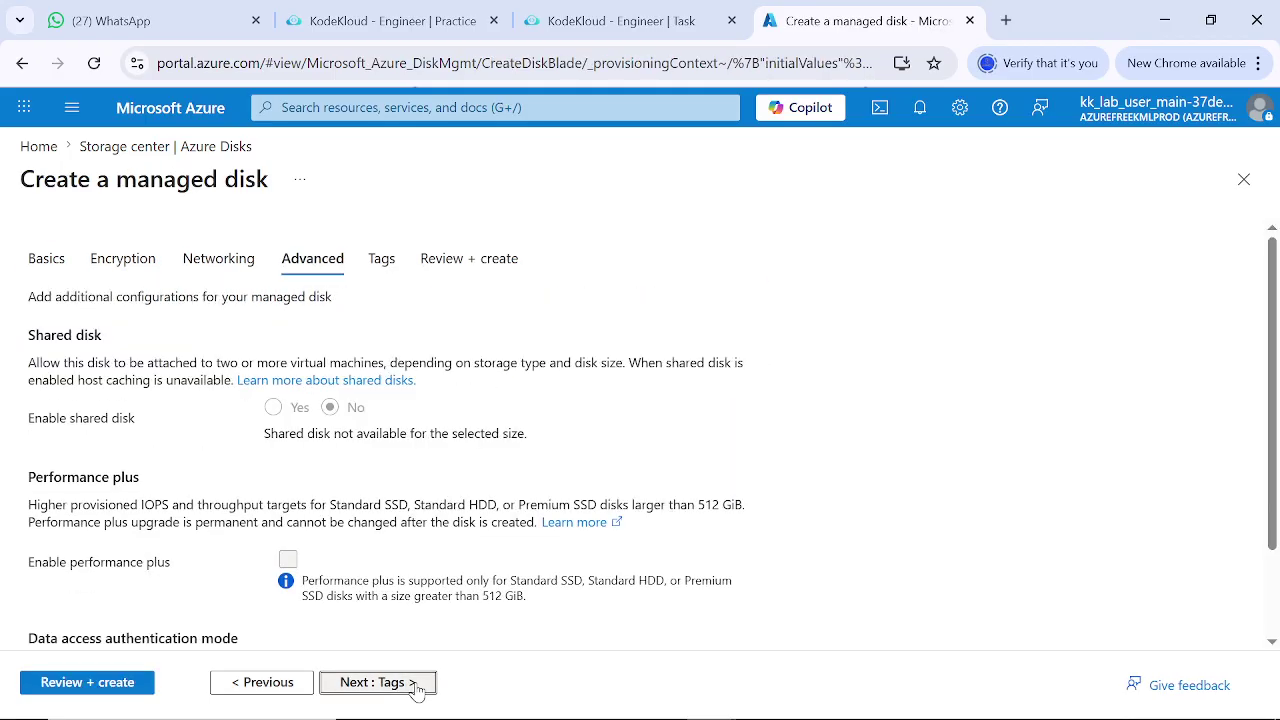
left_click(416, 690)
left_click(416, 688)
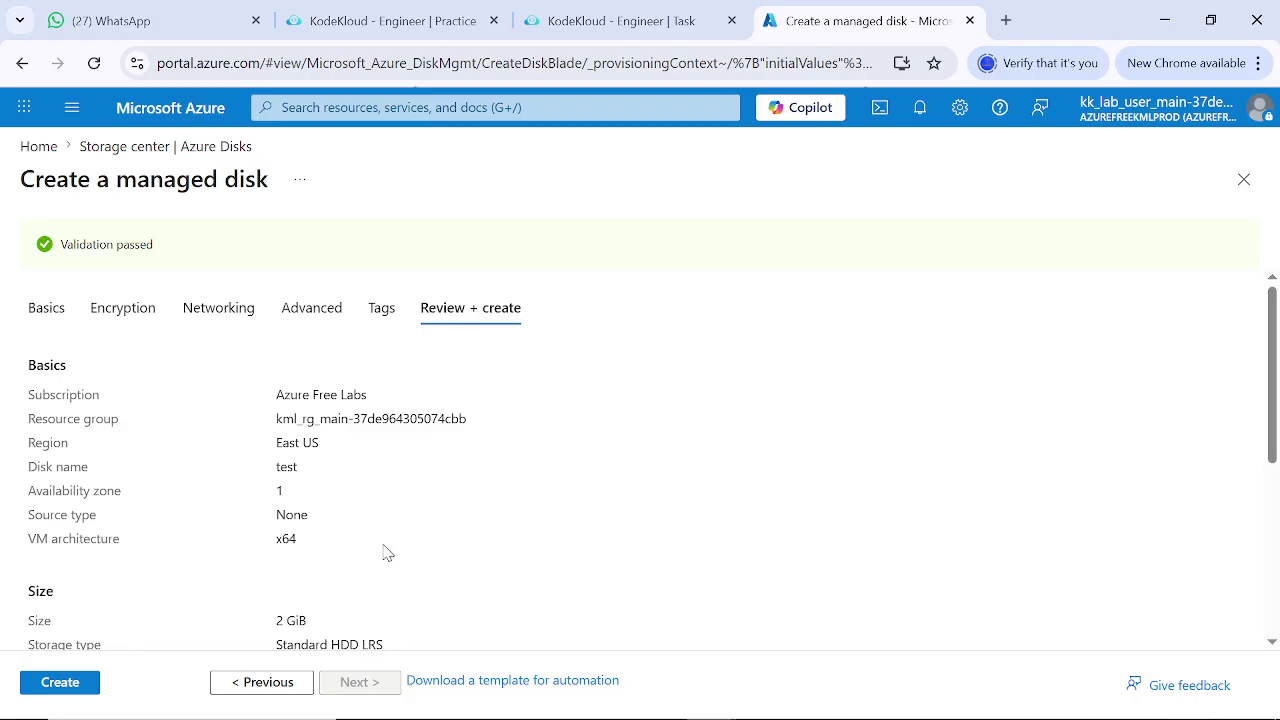
Step: Switch to the KodeKloud lab and review the datacenter-disk creation output in the terminal against the task requirements
left_click(620, 24)
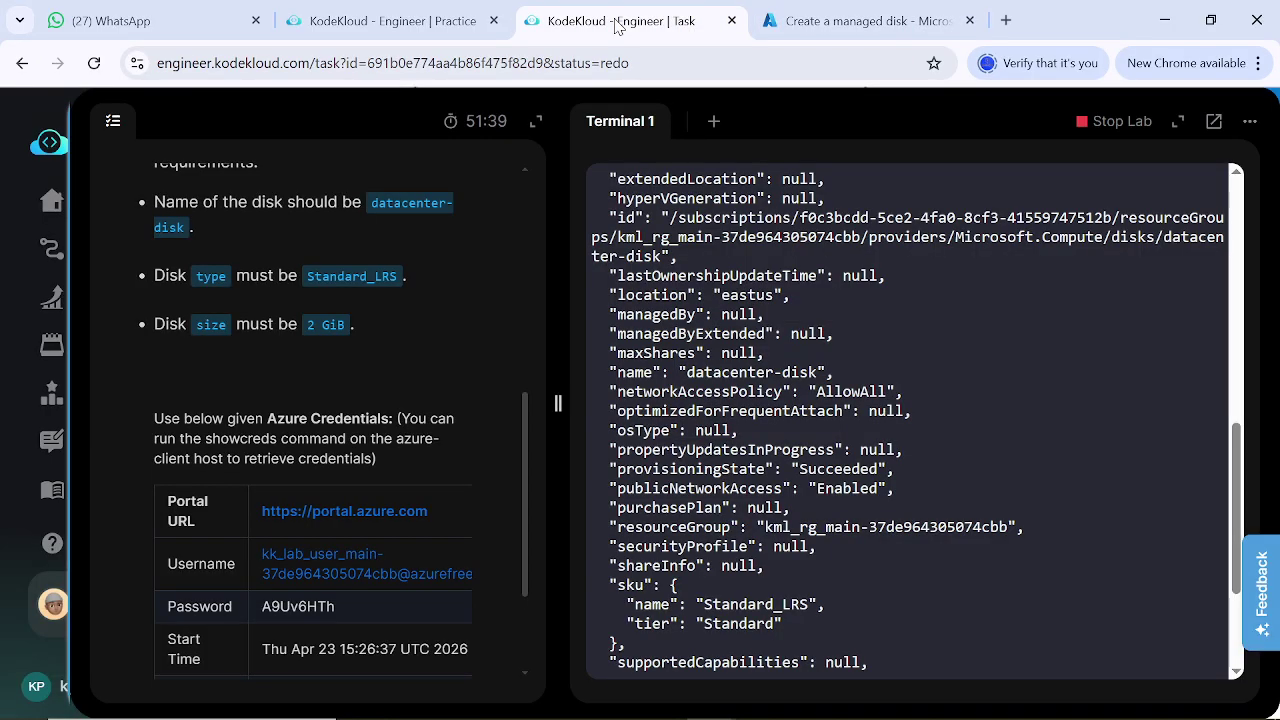
scroll(765, 385, "up", 7)
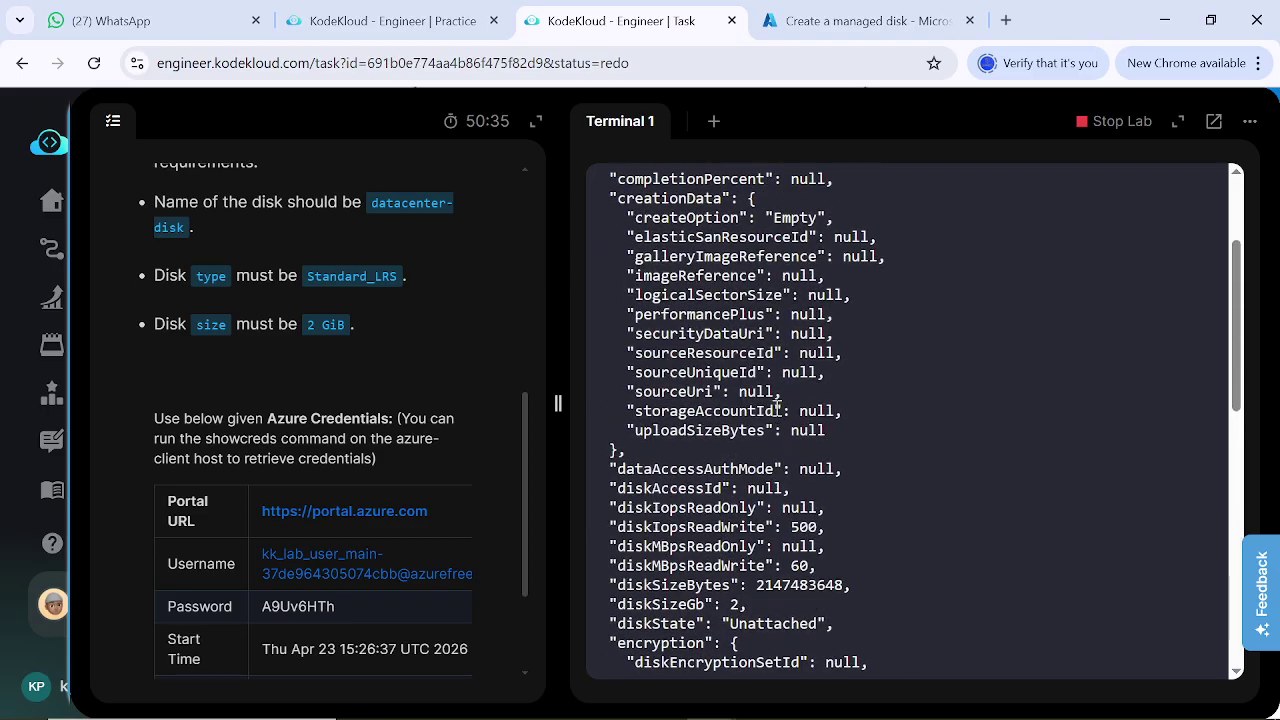
scroll(762, 379, "down", 8)
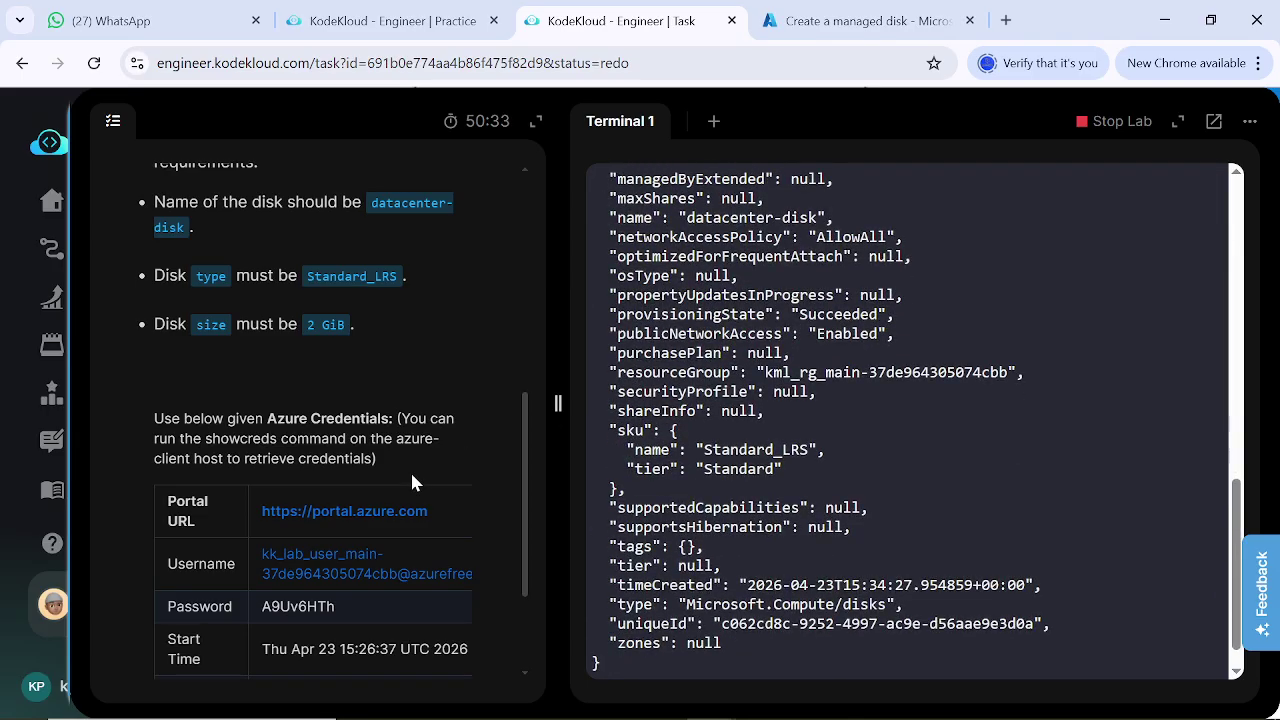
Step: Submit the lab task for checking and confirm marking it as completed
scroll(410, 470, "down", 2)
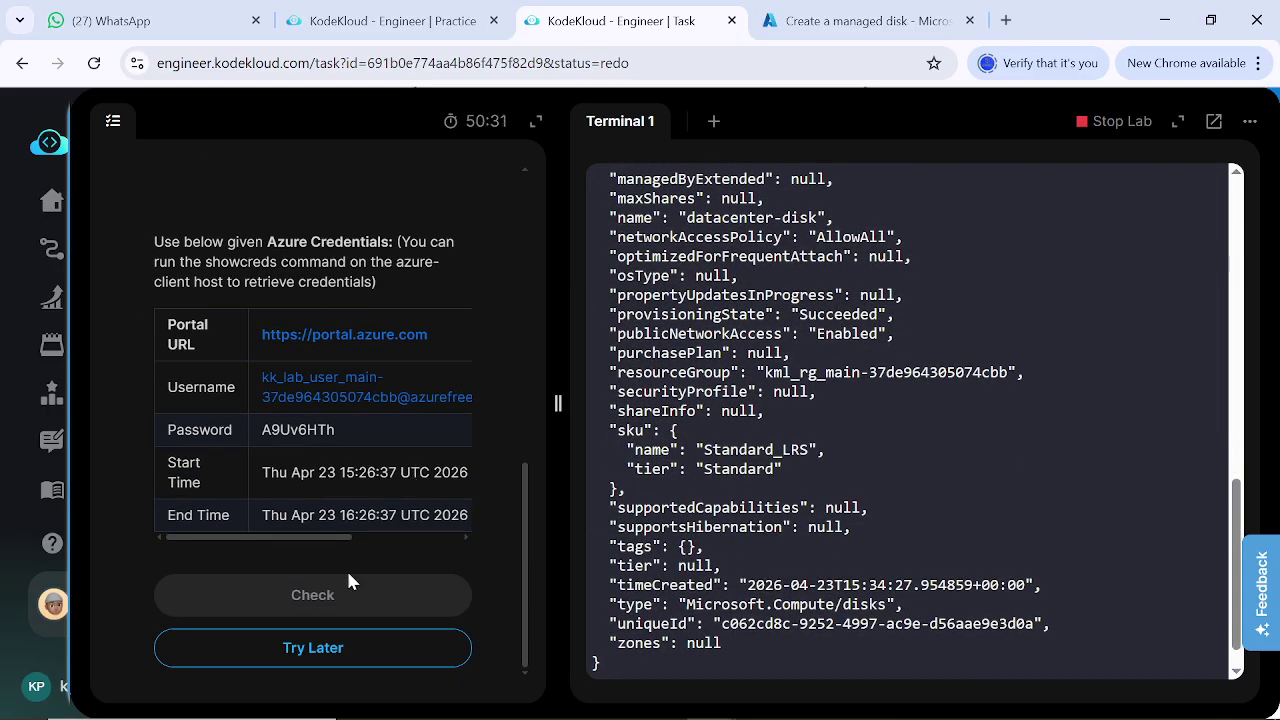
left_click(312, 595)
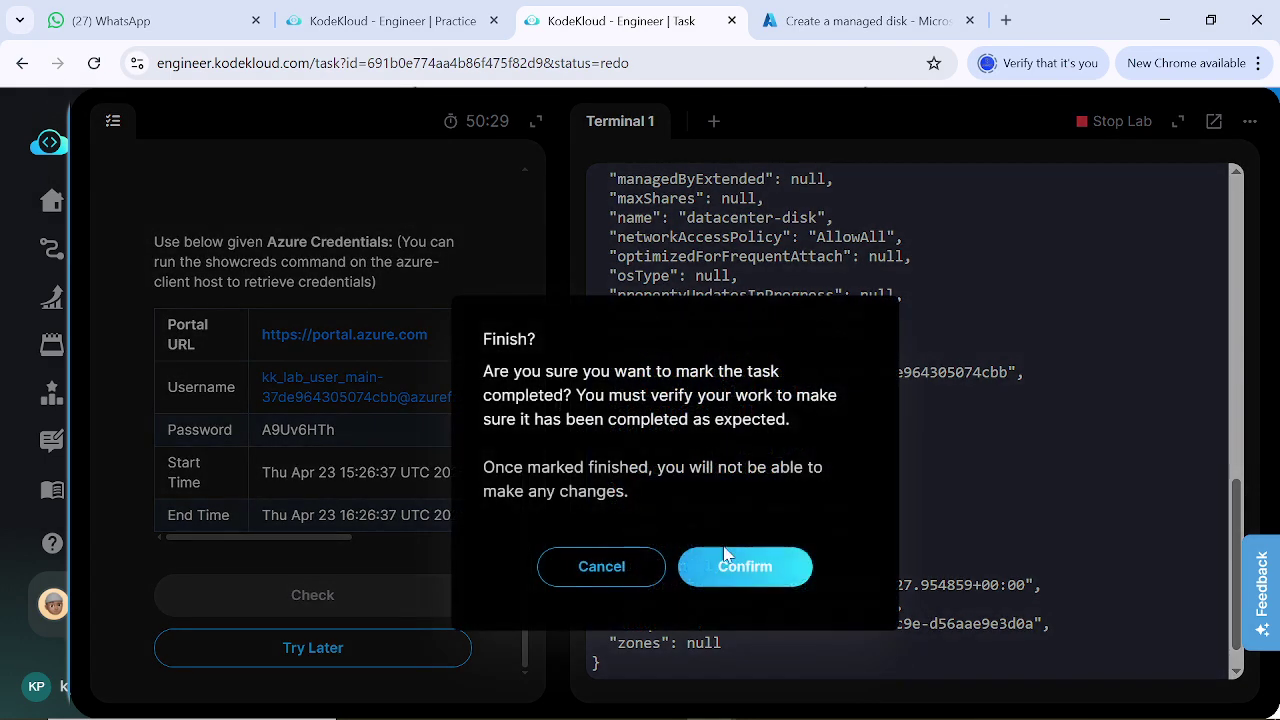
left_click(750, 578)
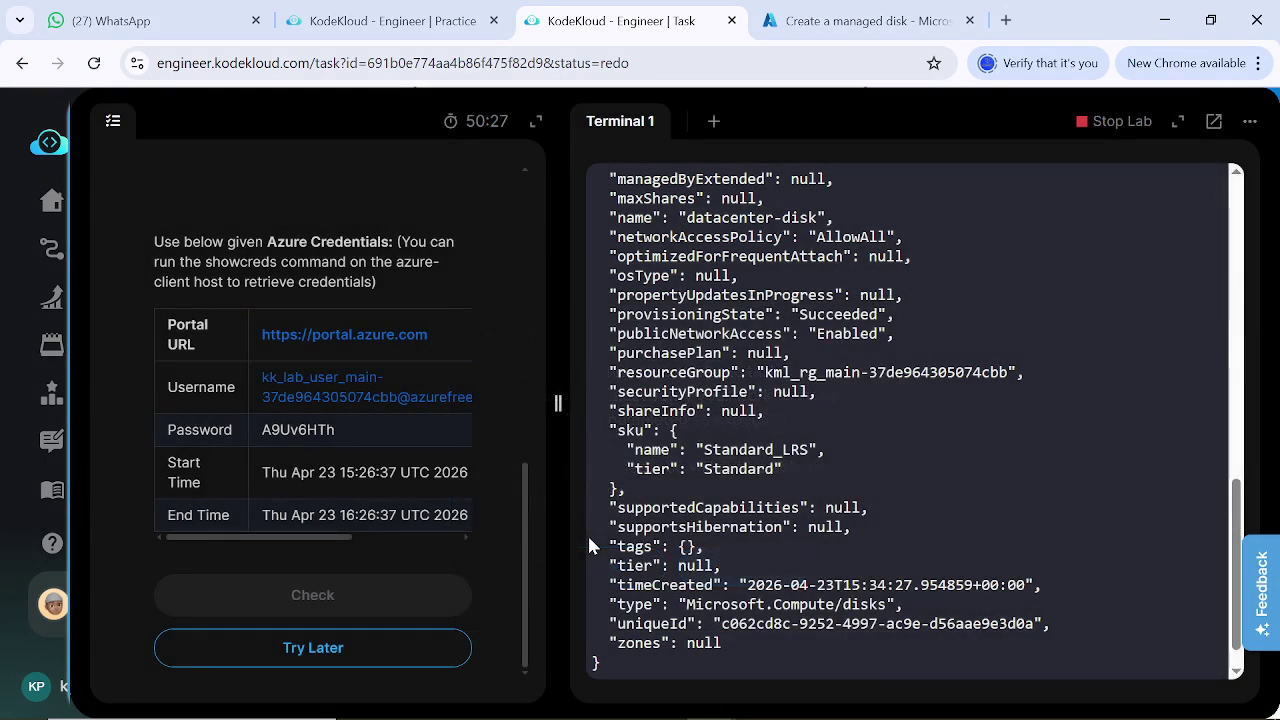